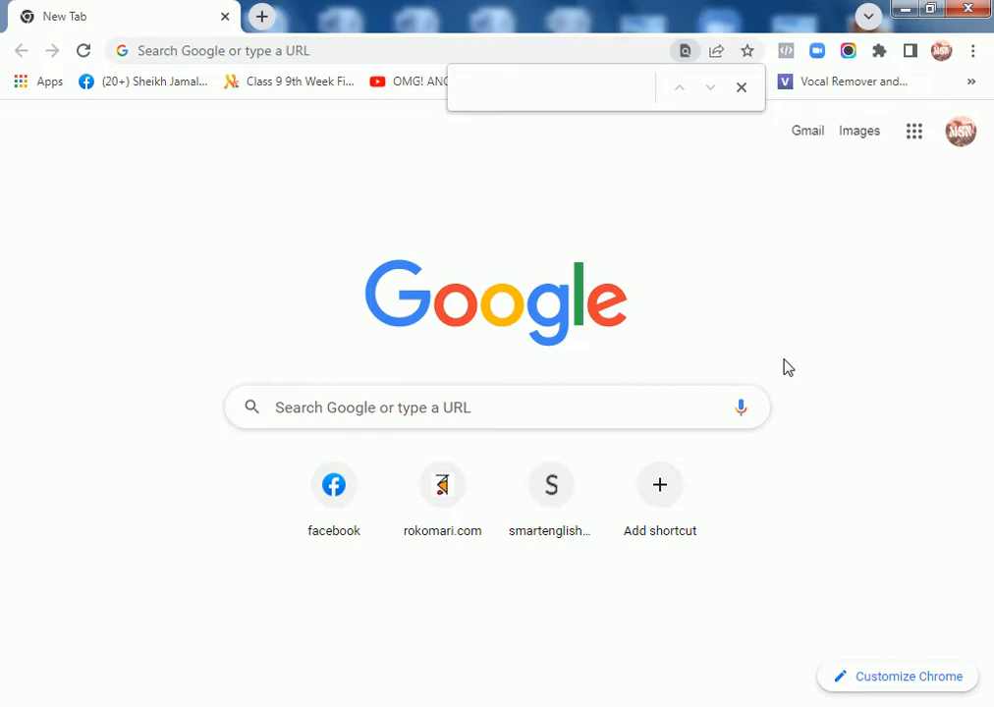
Step: Open the brandcrowd.com website
click(343, 45)
text(BRA)
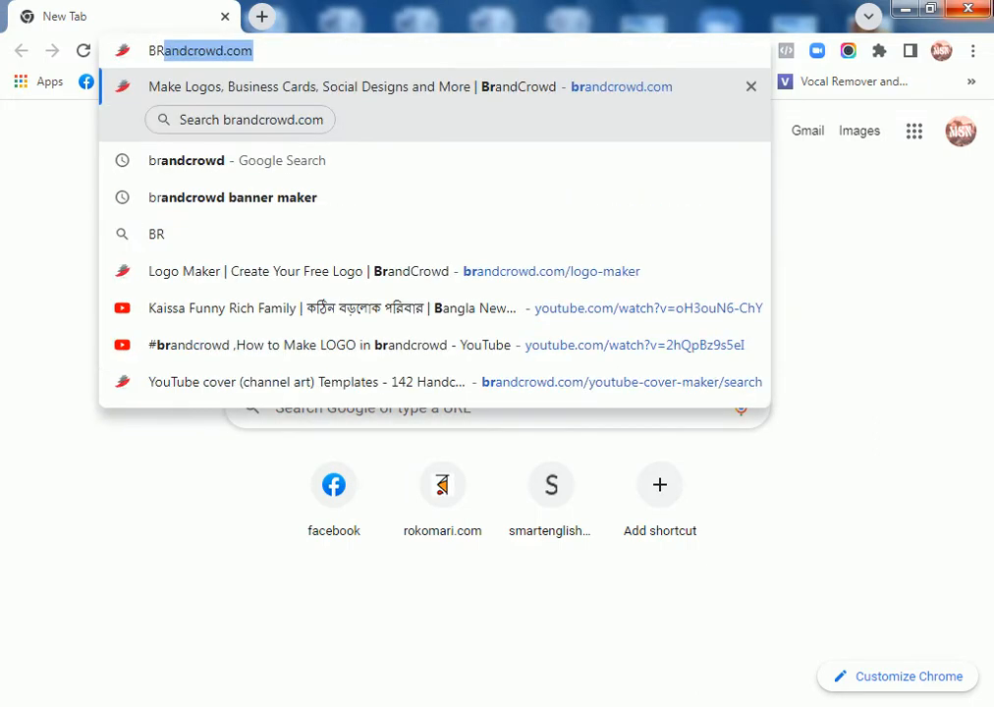
key(Return)
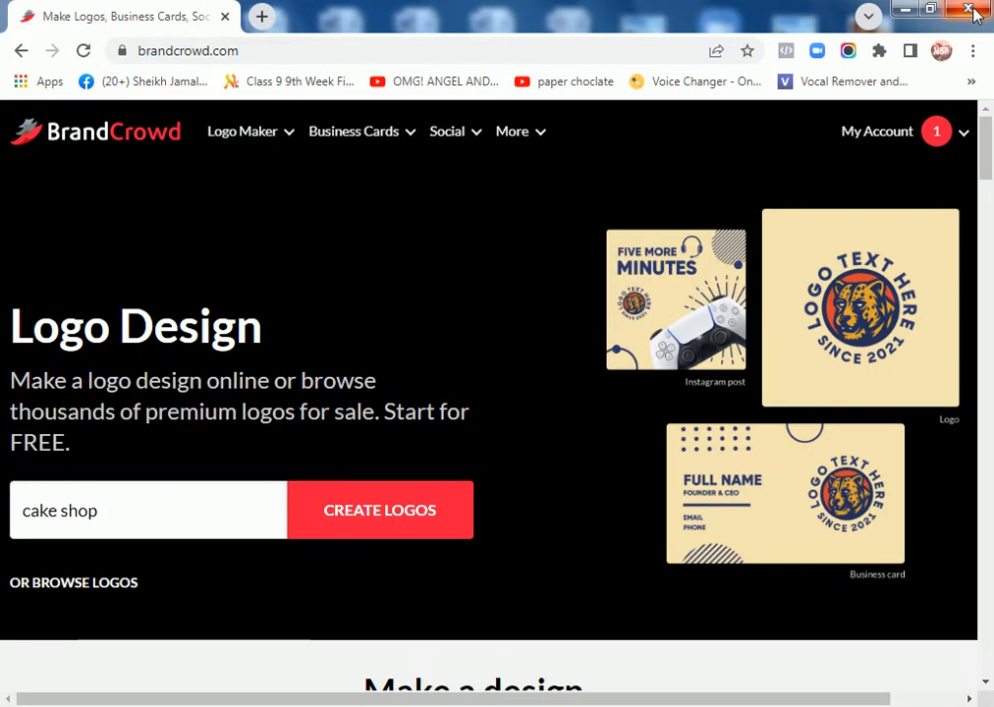
Step: Generate logo designs for the business name "cake shop"
click(253, 45)
click(114, 297)
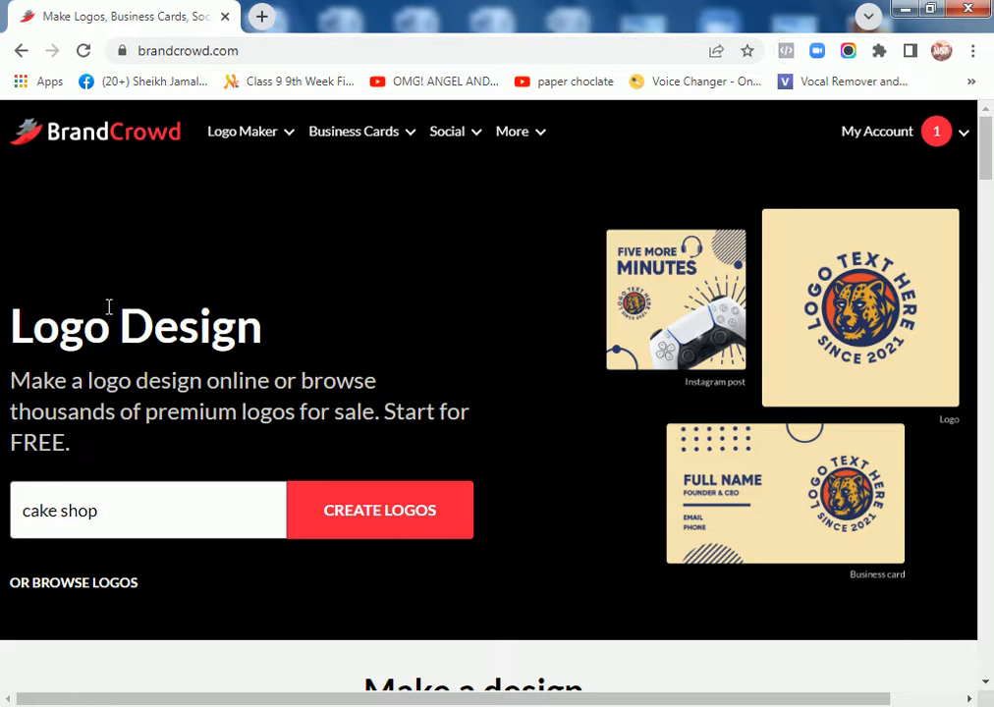
drag(111, 530, 4, 507)
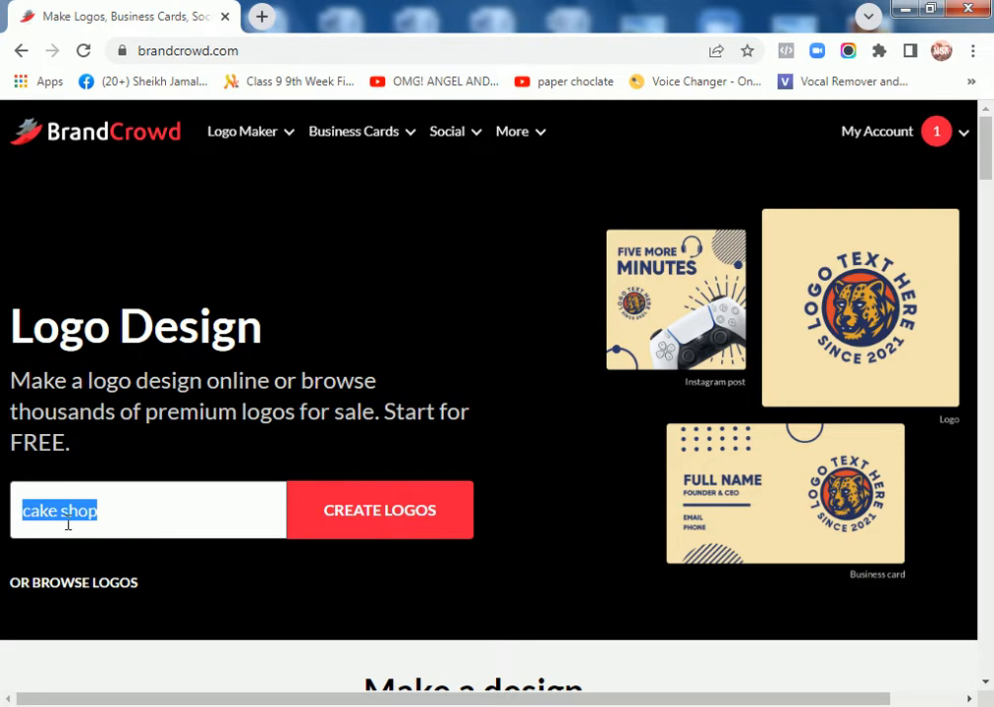
click(337, 510)
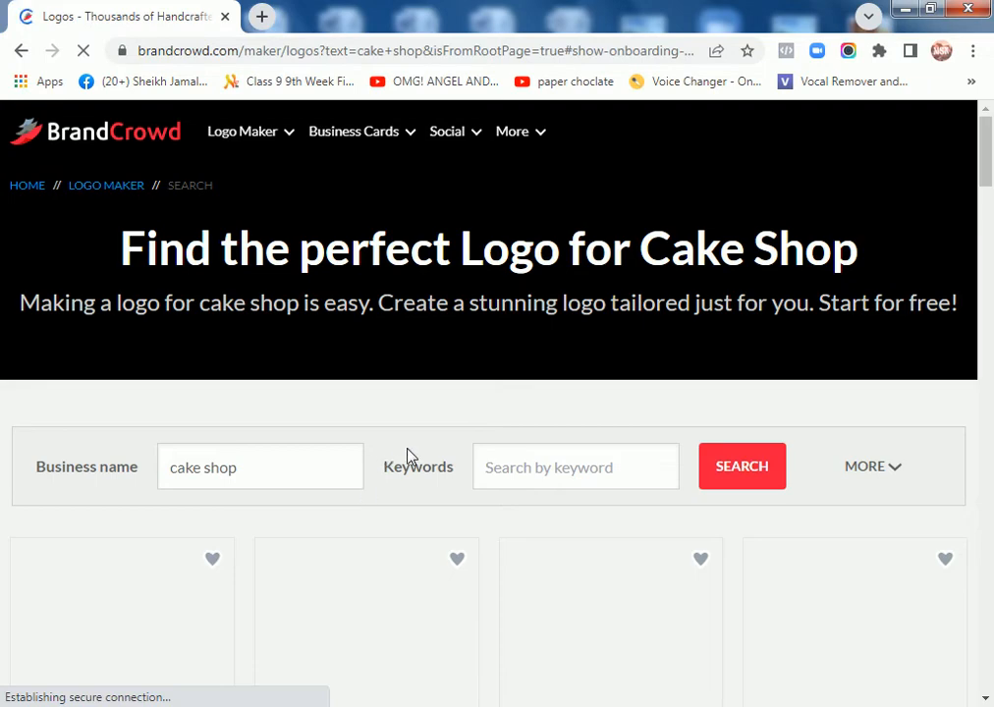
Step: Open the Colorful Cake design with the purple cake slice on a light blue background for editing
drag(988, 147, 992, 183)
click(992, 183)
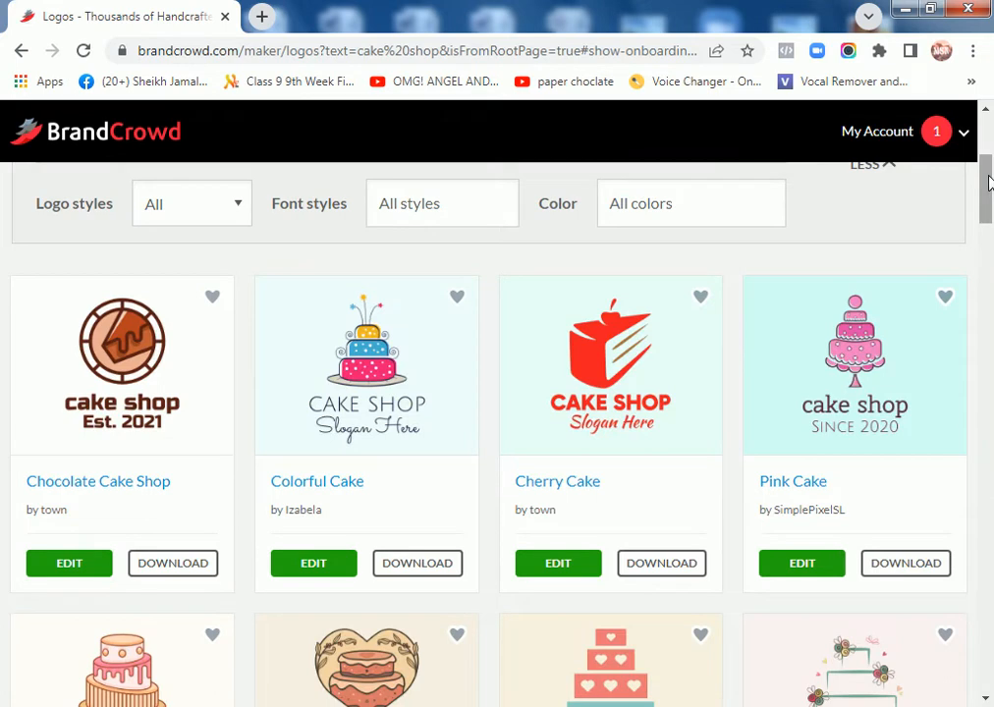
scroll(599, 373, down, 4)
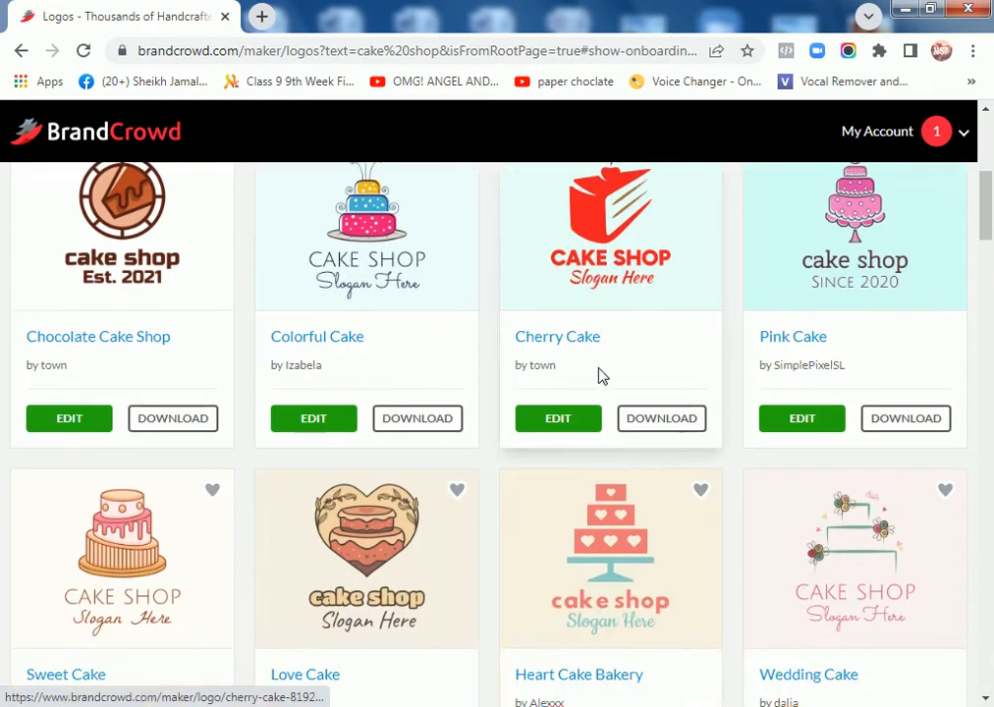
scroll(417, 397, down, 3)
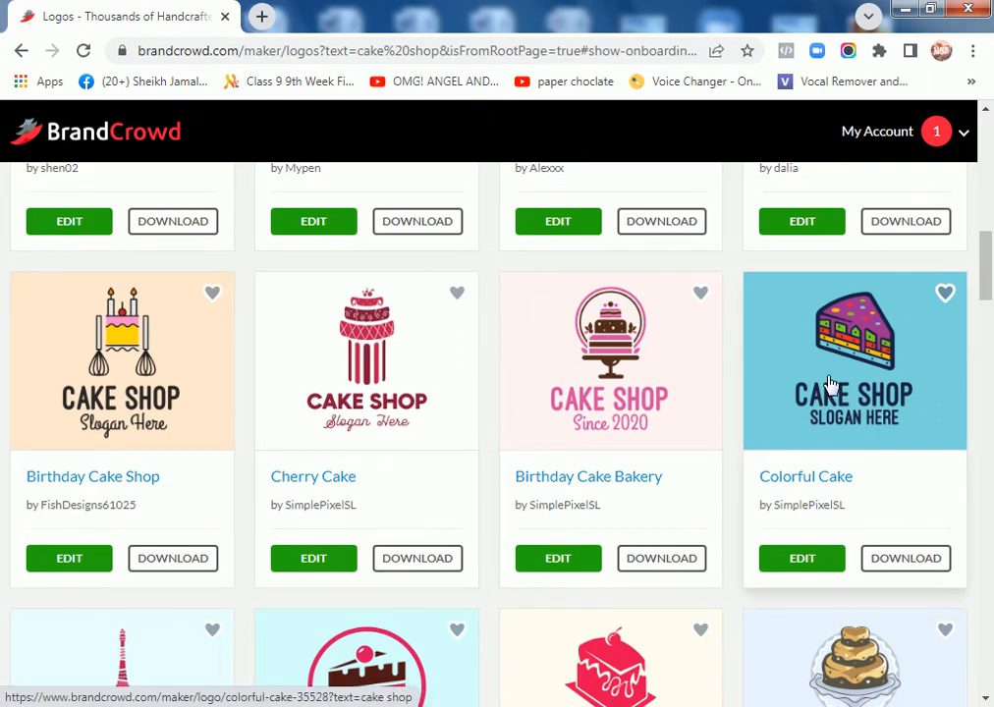
click(811, 564)
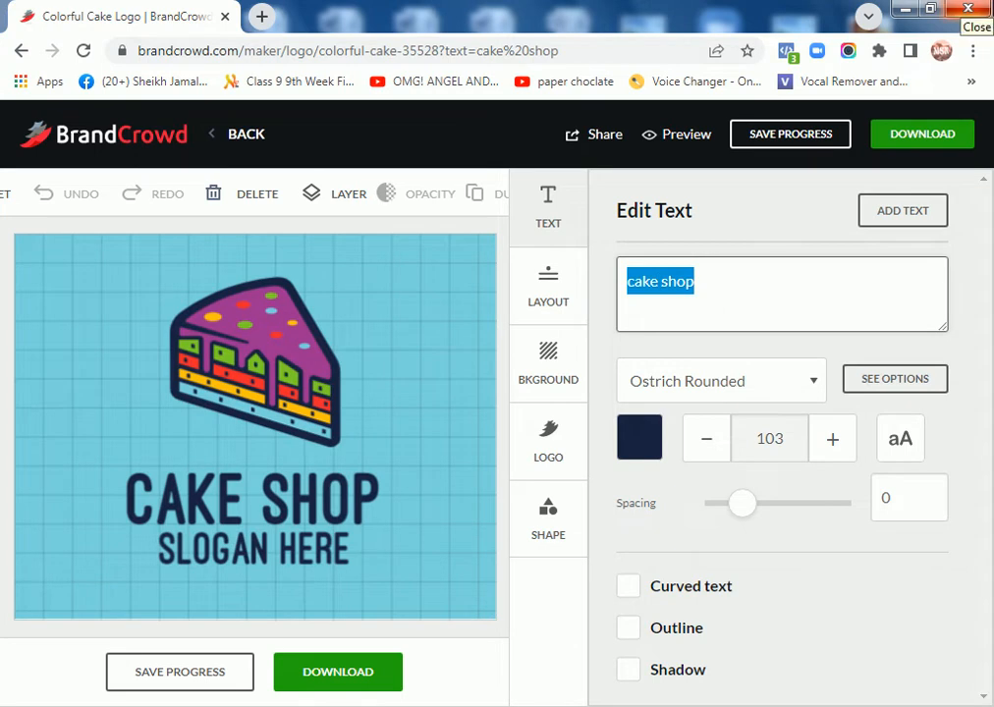
Step: Replace the logo's main text with "YUMMY CAKE BITES"
text(y)
key(BackSpace)
text(Y)
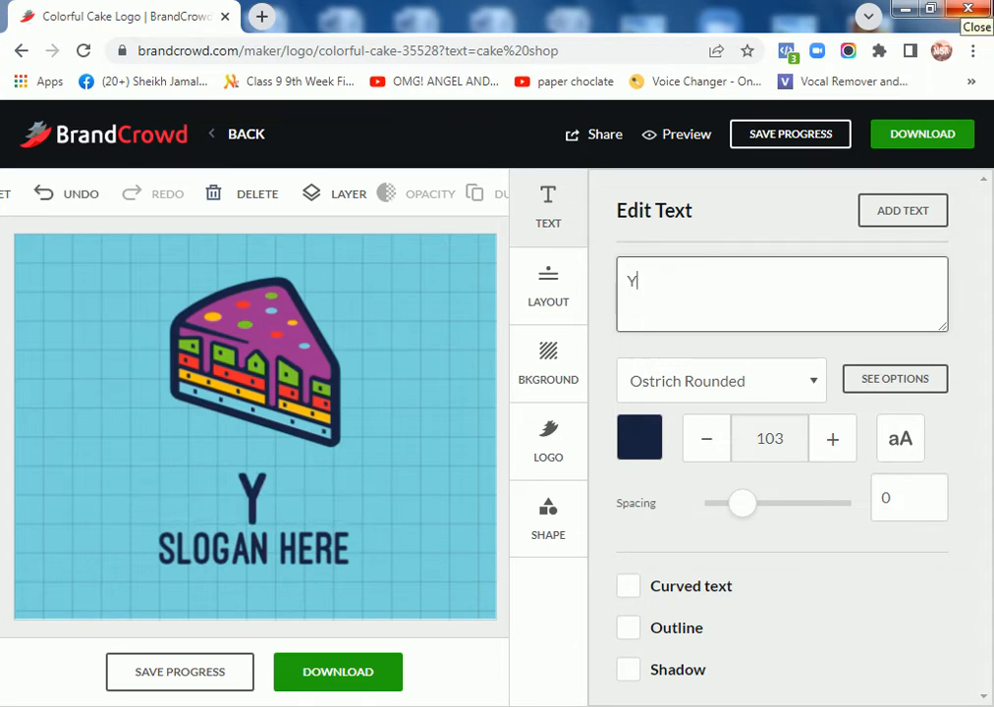
text(UMMY)
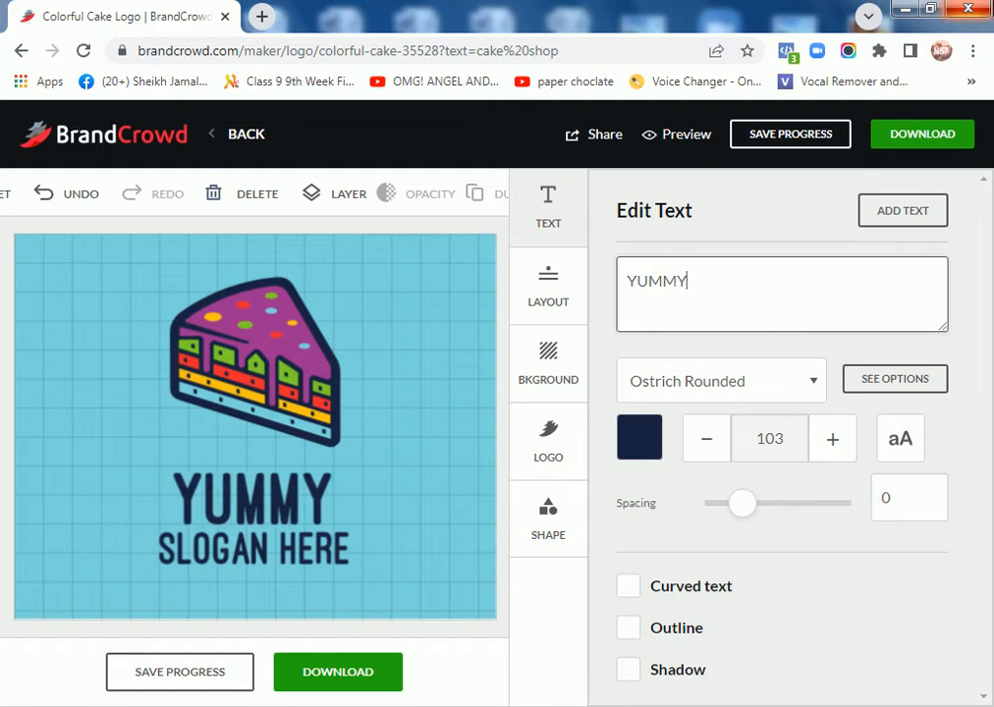
text( CA)
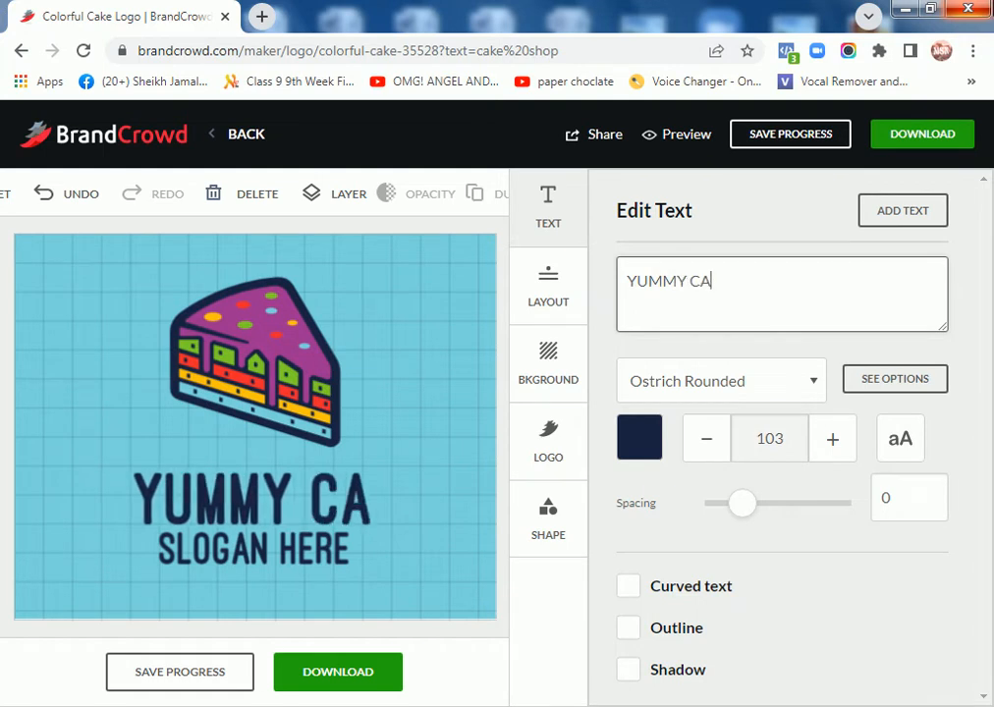
text(KE BI)
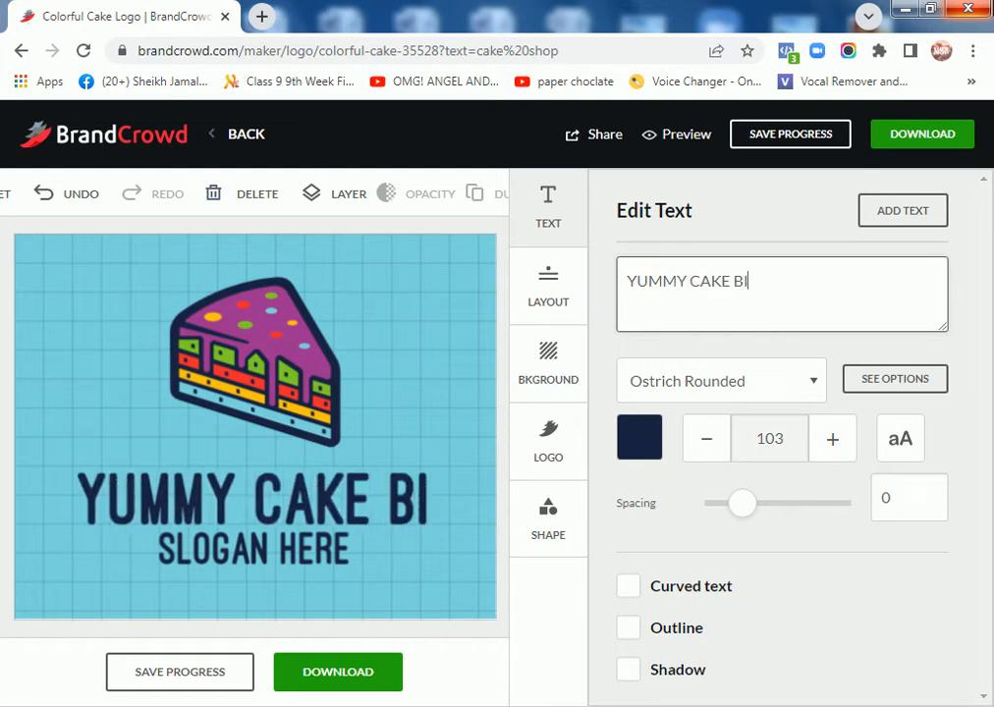
text(TES)
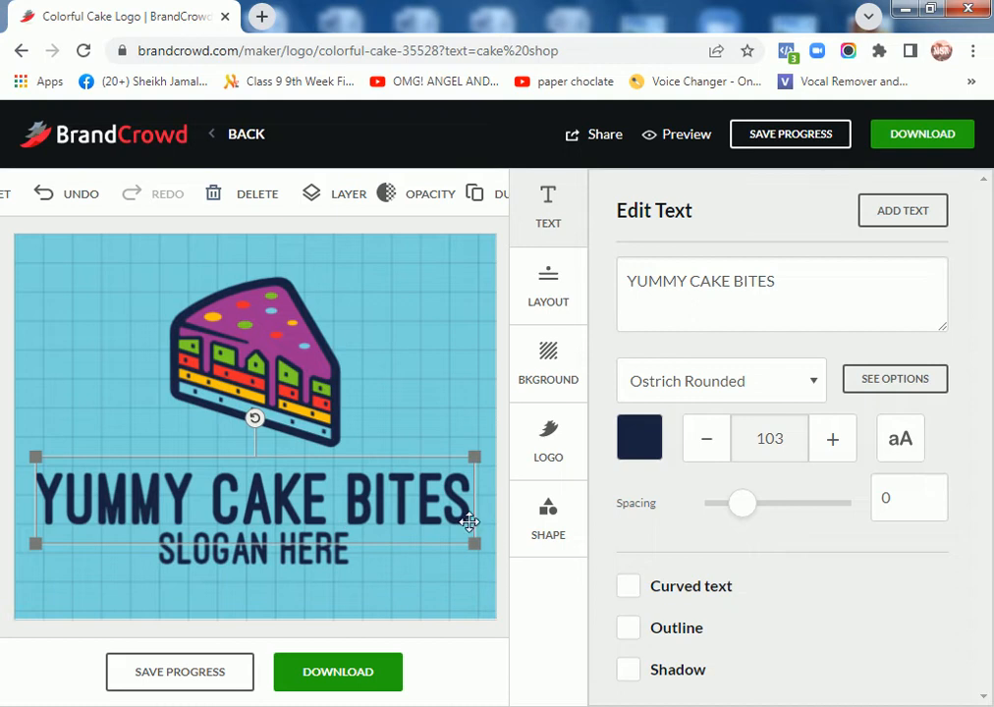
click(453, 604)
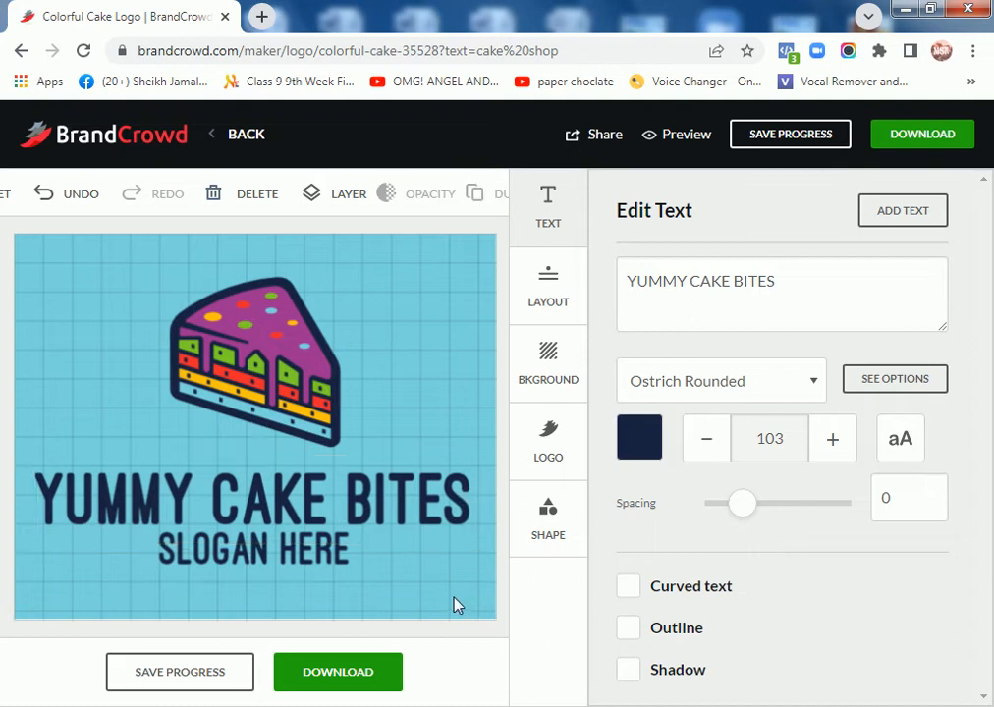
Step: Shrink the YUMMY CAKE BITES text to size 71, keeping it centred beneath the cake
click(448, 507)
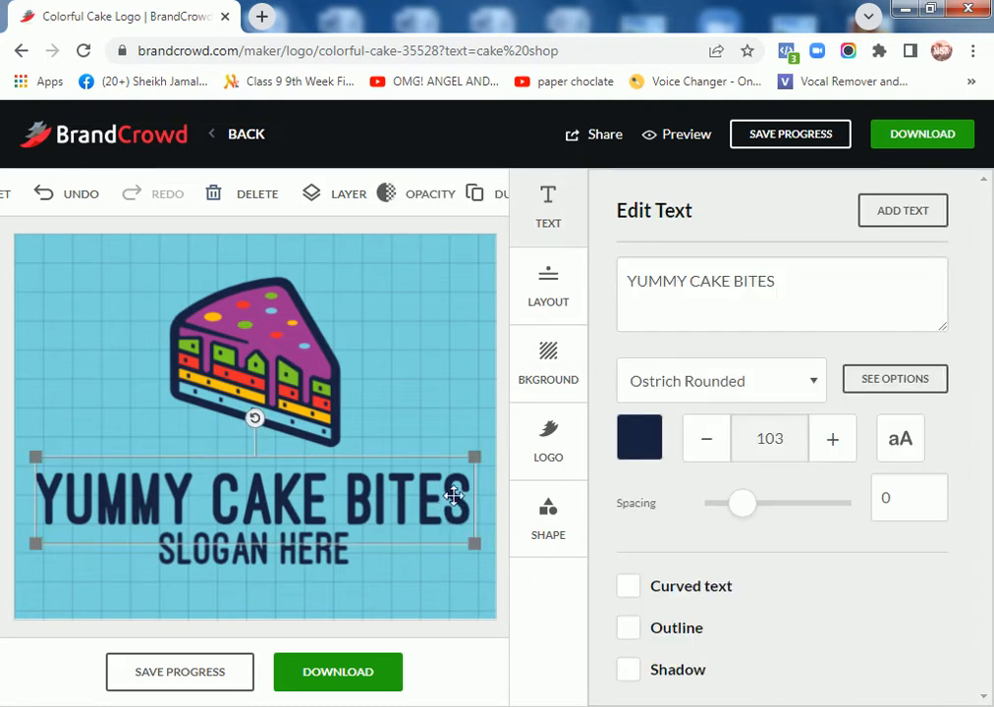
drag(474, 457, 407, 467)
drag(266, 508, 273, 501)
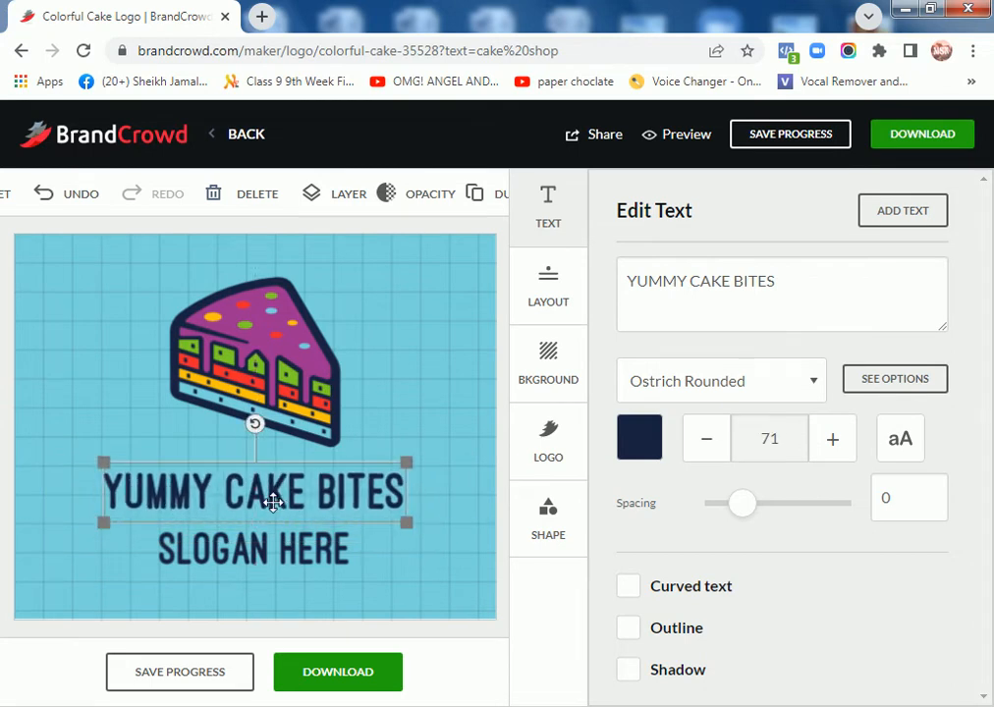
Step: Delete the slogan placeholder beneath the shop name
click(253, 548)
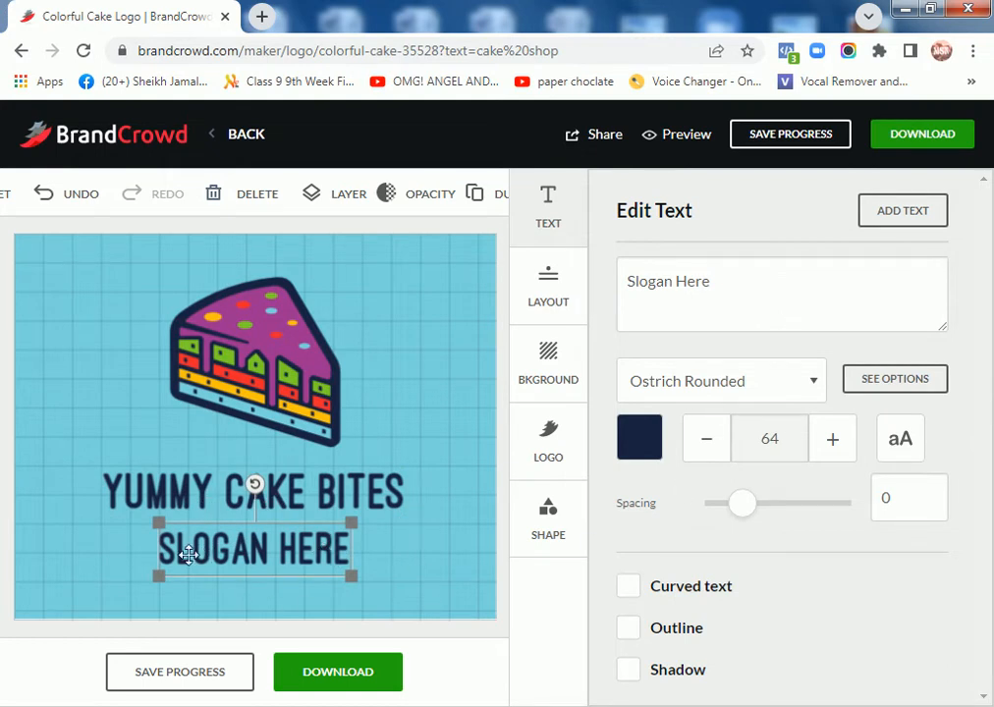
right_click(263, 550)
click(324, 598)
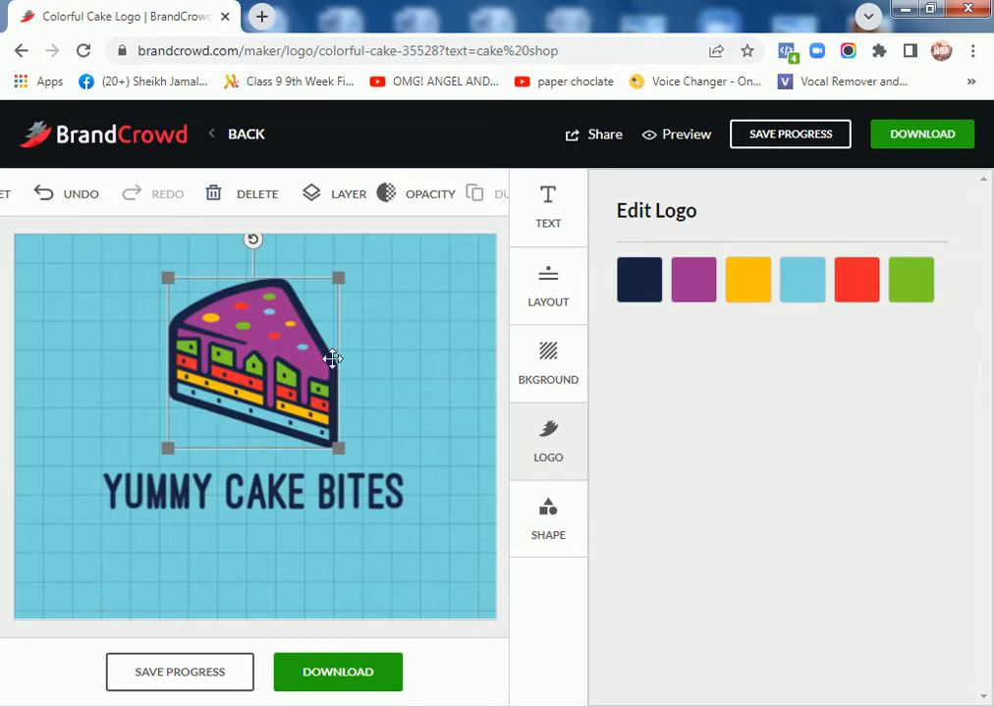
Step: Try grey and blue for the cake's amber layer and dots, and settle on the light yellow default color
click(643, 278)
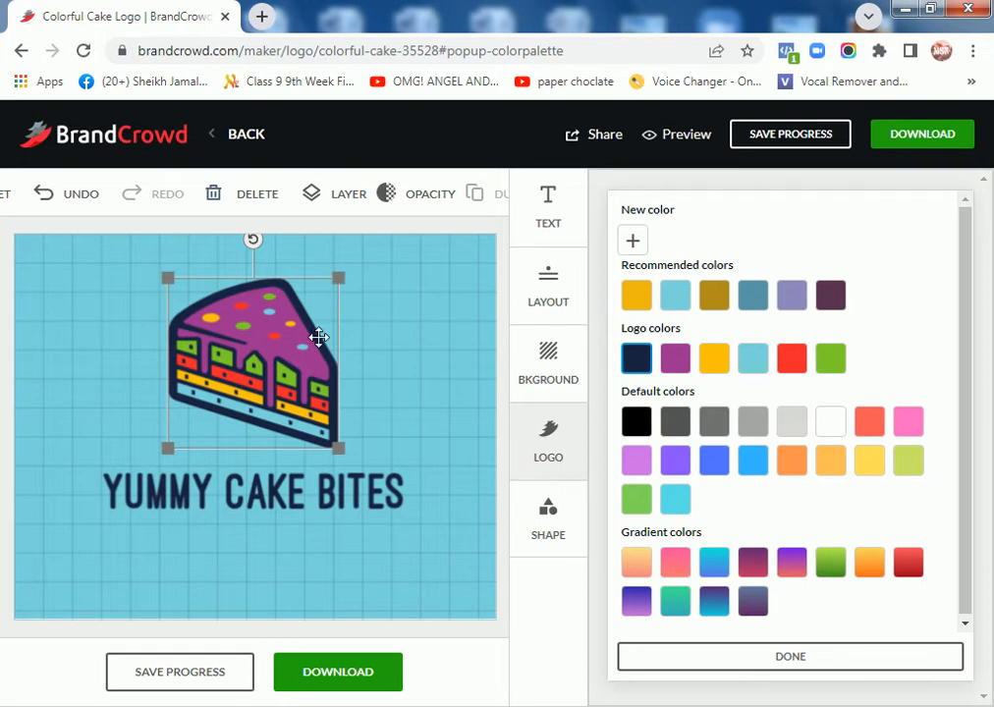
click(770, 658)
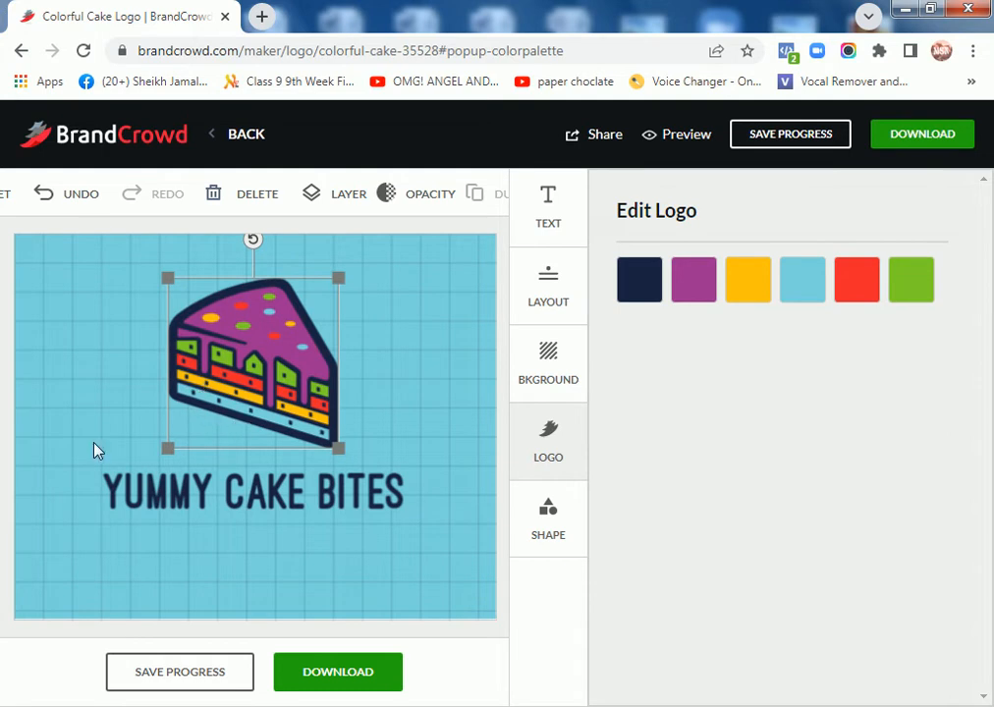
click(749, 296)
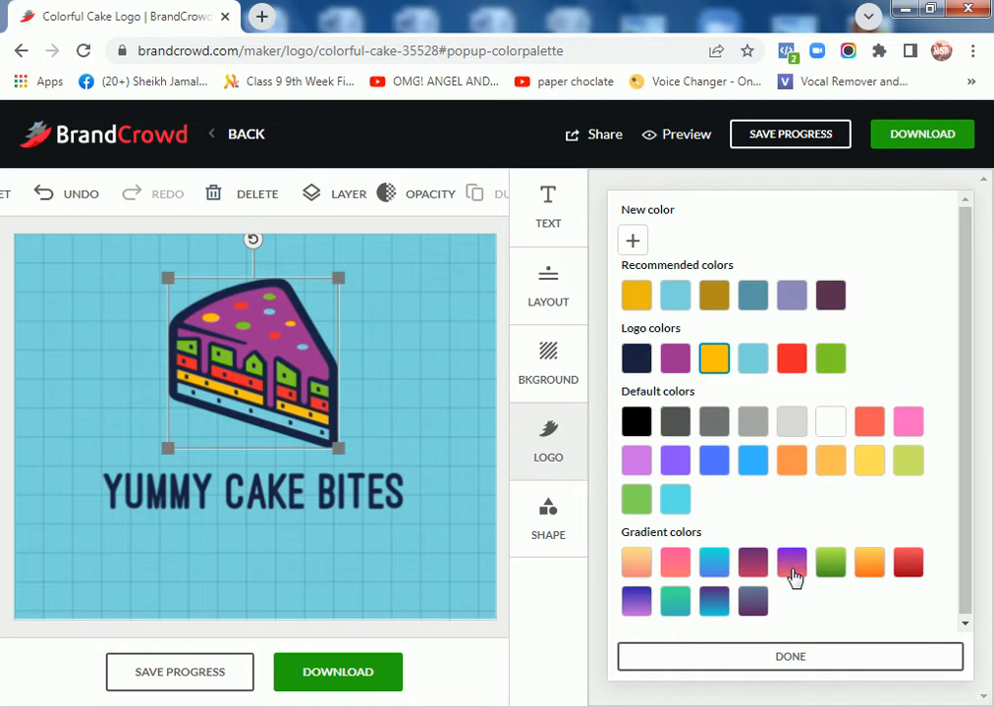
click(727, 429)
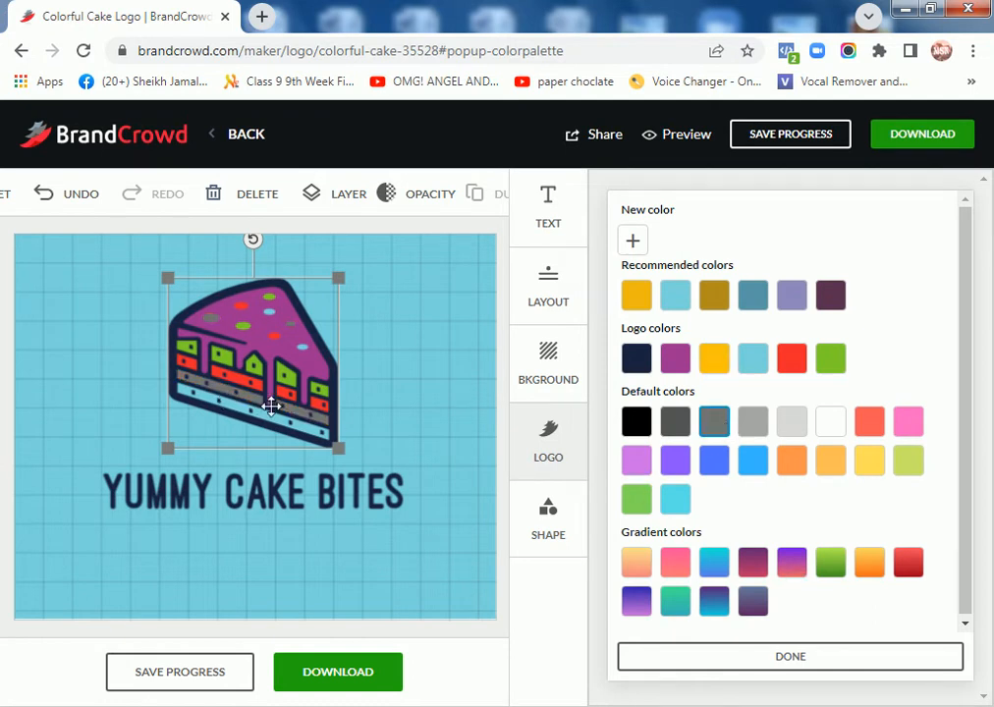
click(718, 468)
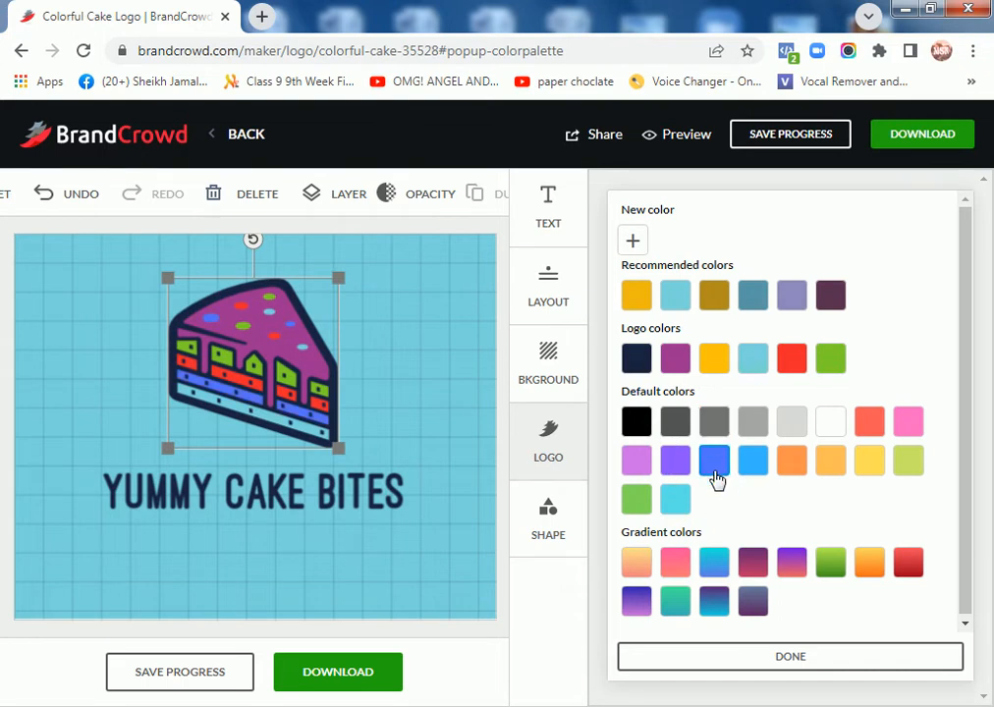
click(867, 465)
click(816, 658)
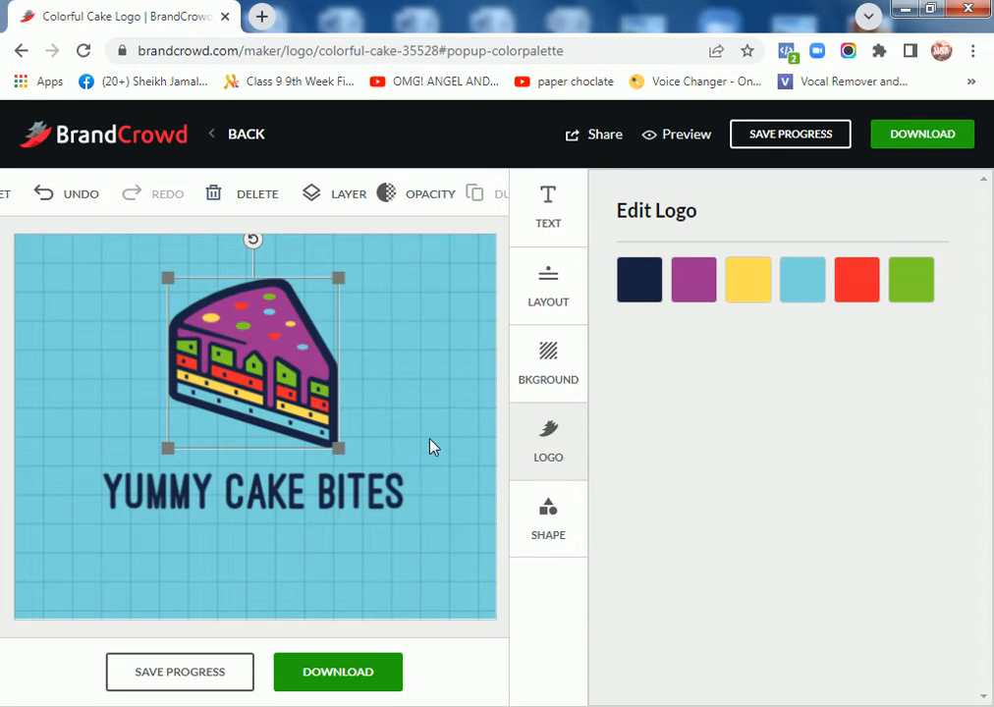
Step: Nudge the cake graphic slightly to the left above the text
key(Left)
key(Left)
key(Right)
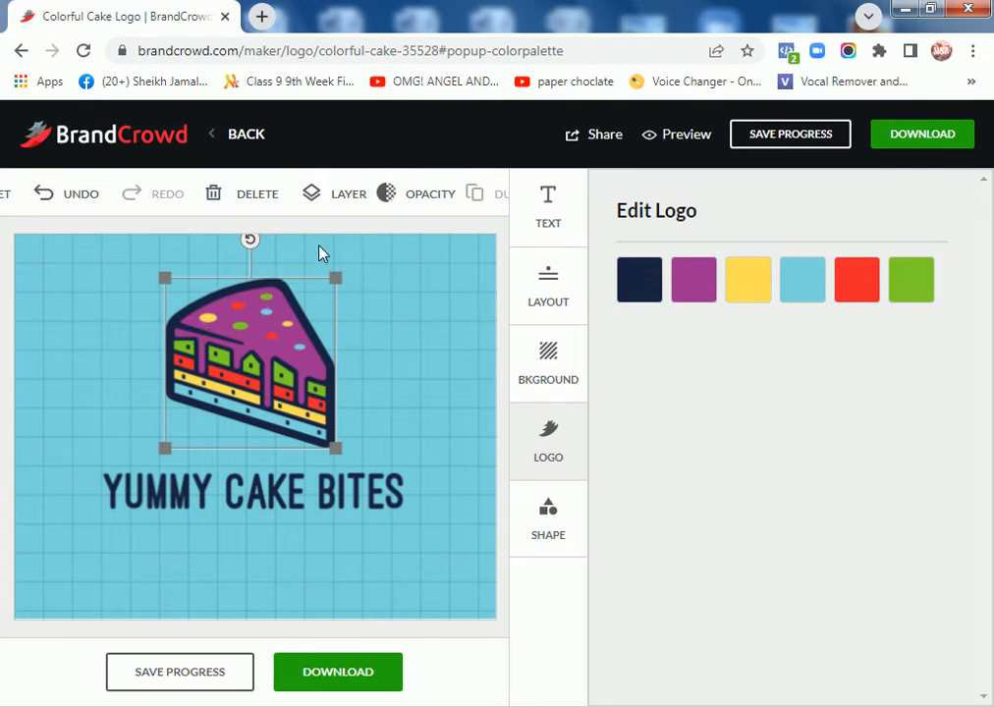
key(Left)
key(Left)
key(Left)
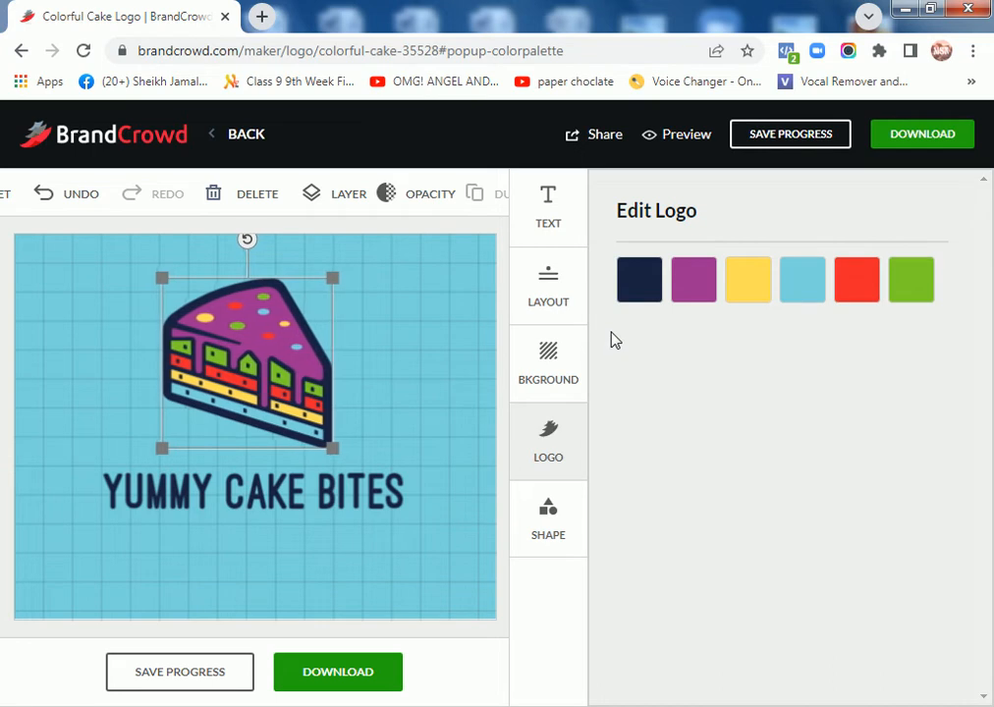
click(224, 245)
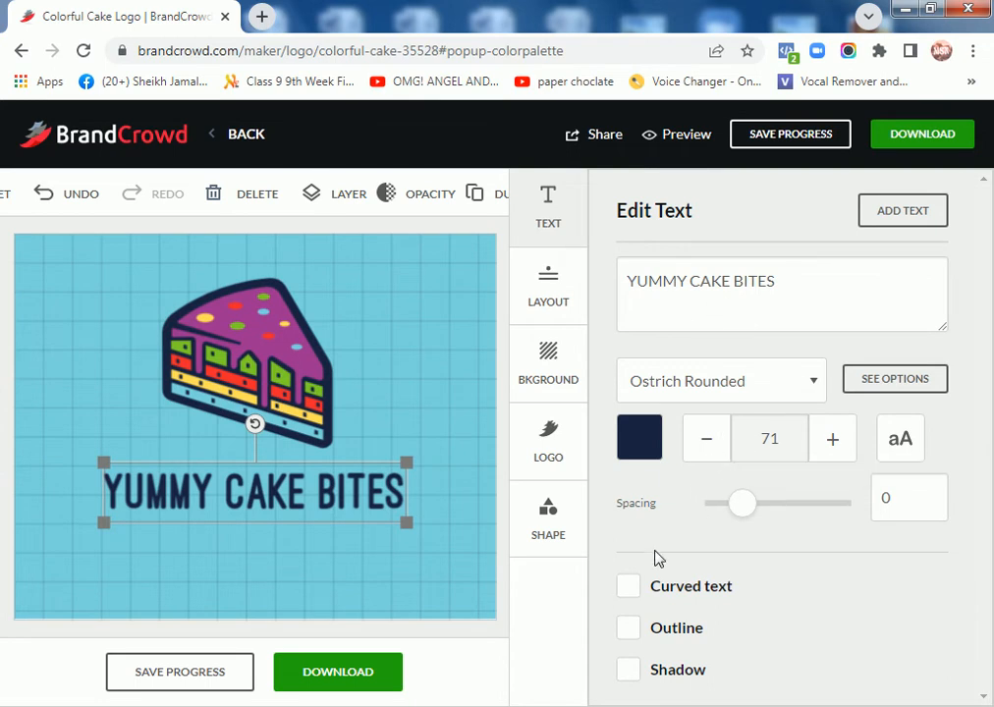
Step: Try a shadow, an outline and a curved shape on the YUMMY CAKE BITES text, and remove the effects
click(695, 671)
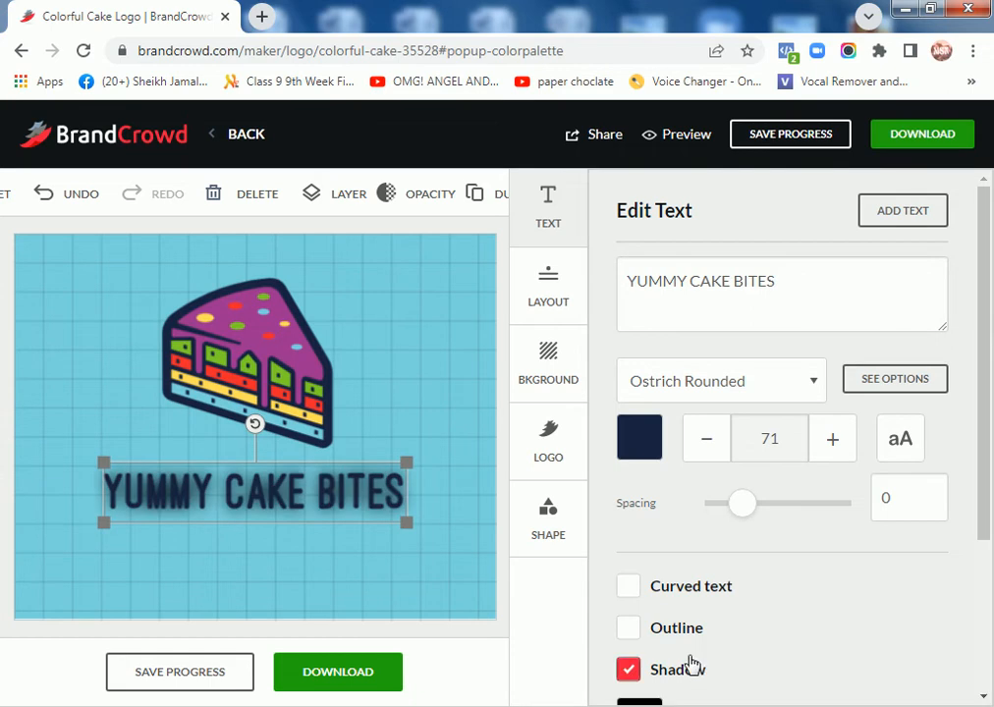
click(684, 624)
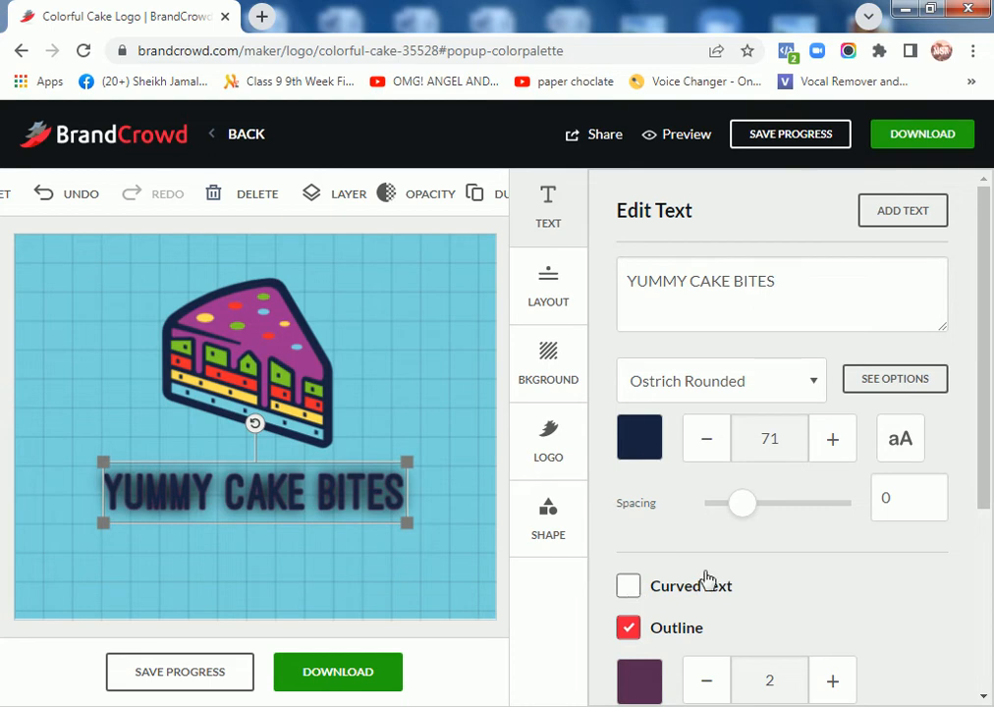
click(628, 586)
scroll(705, 579, down, 3)
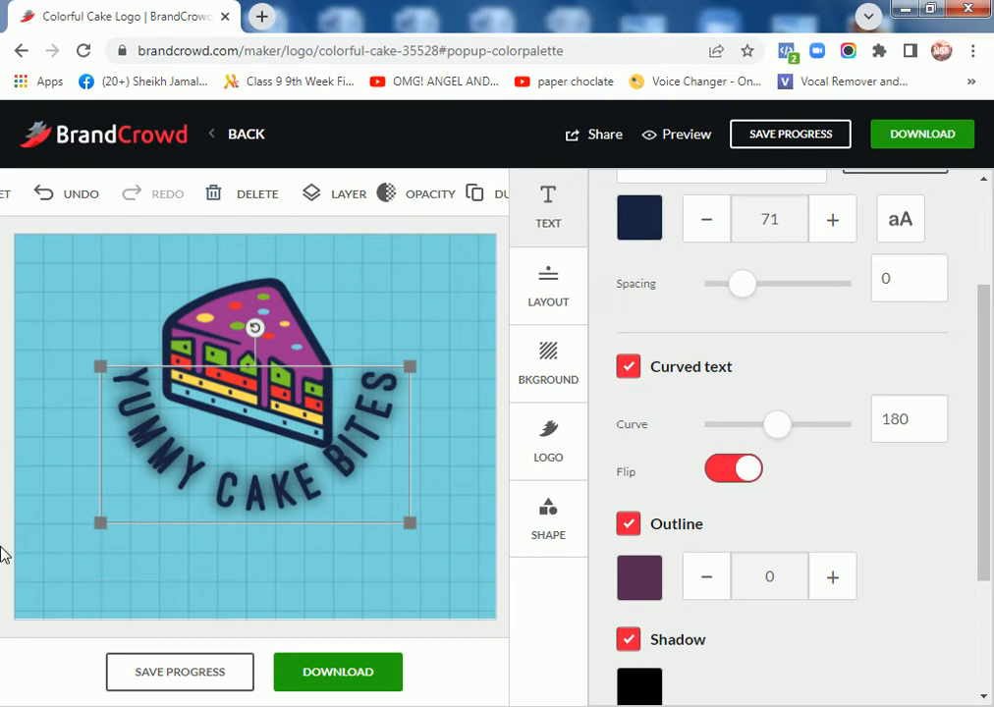
click(627, 366)
click(654, 670)
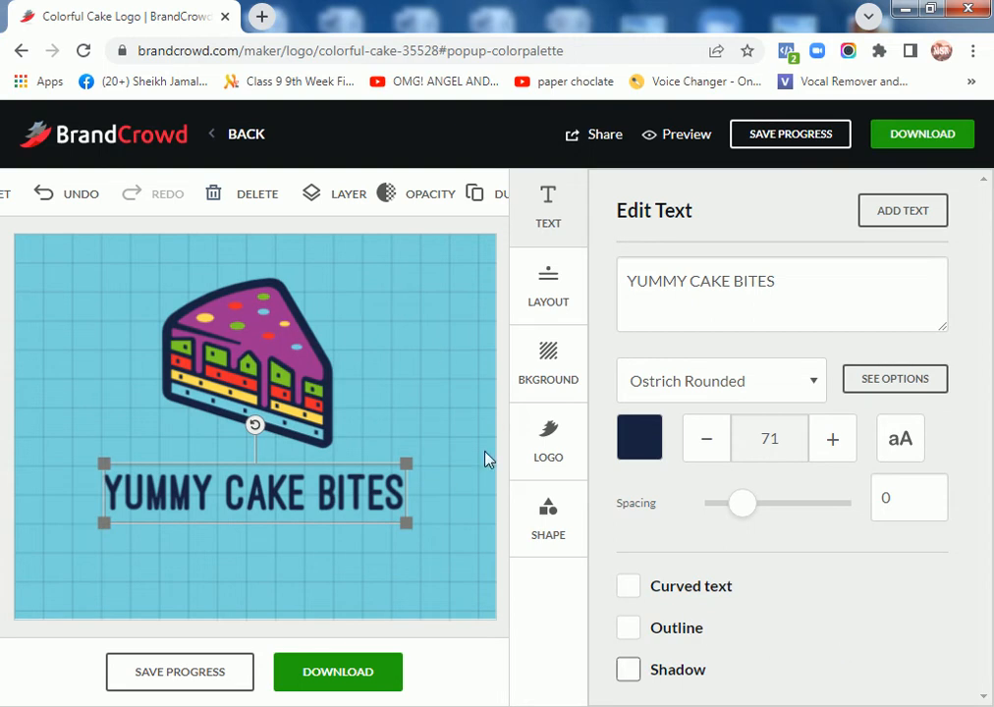
Step: Set the logo background to the gradient running from dark blue to light purple
click(218, 402)
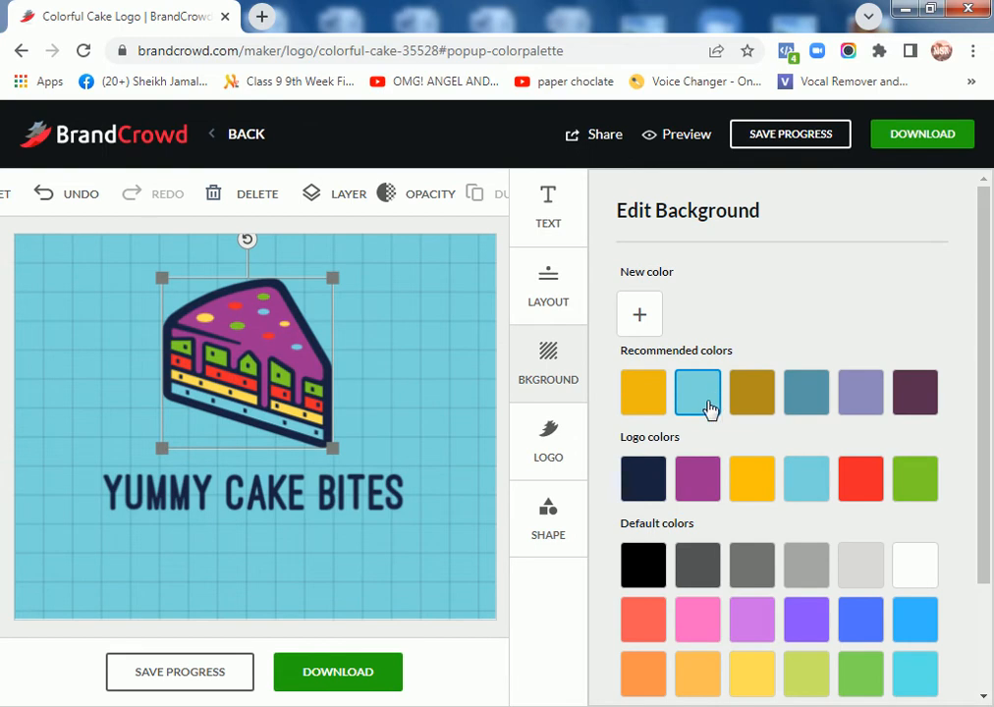
scroll(832, 404, down, 2)
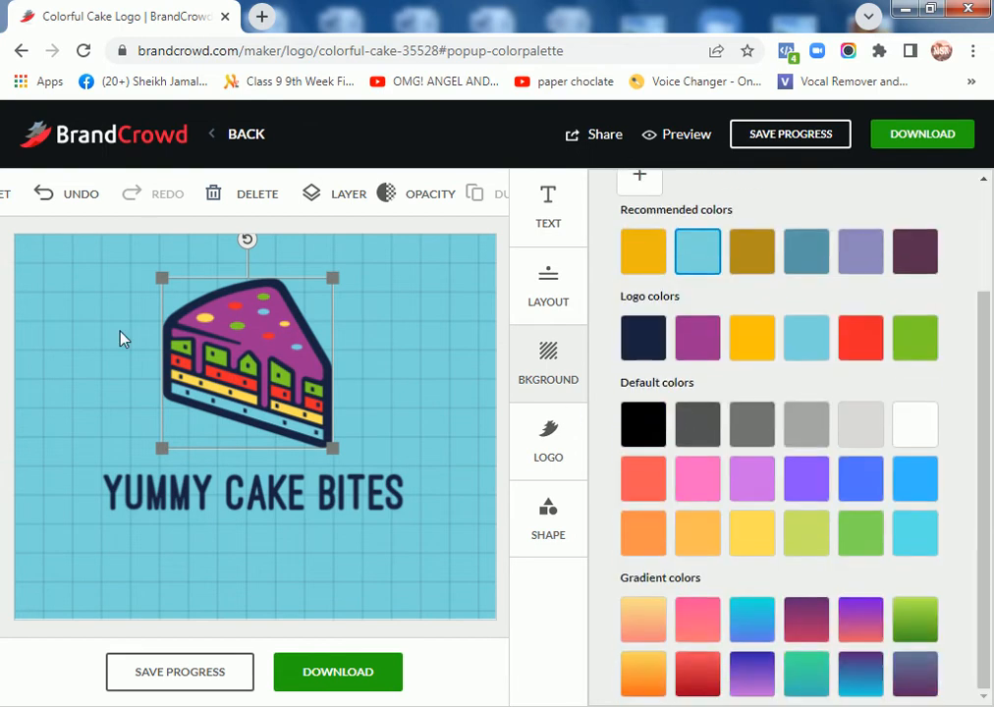
click(759, 669)
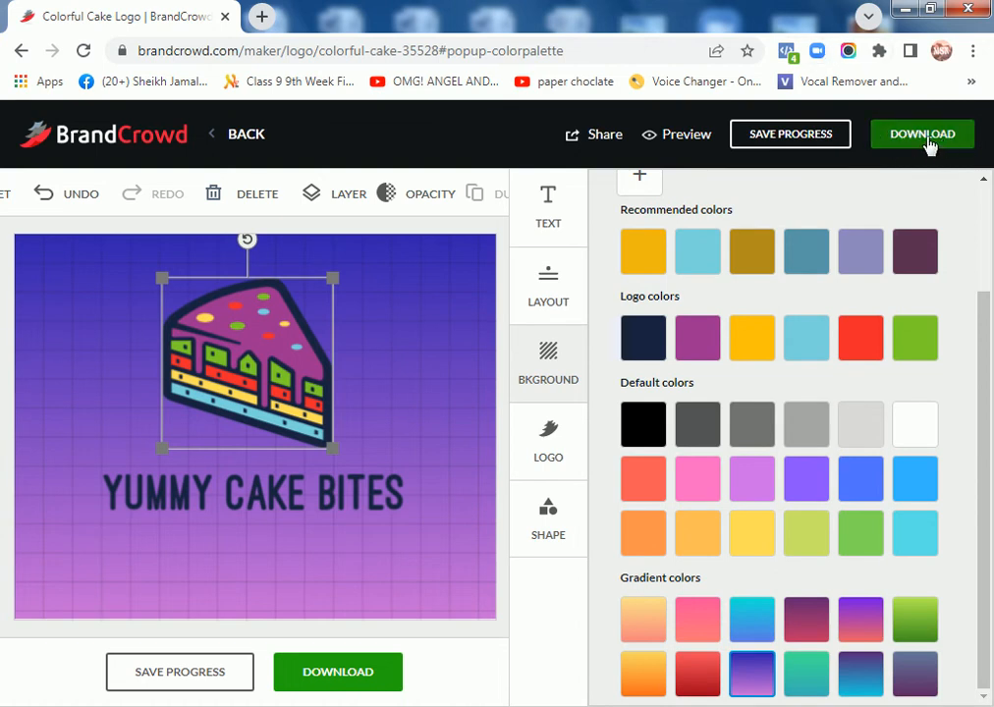
Step: Deselect the cake graphic and paste a screenshot of the logo editor into a blank Paint canvas
click(453, 385)
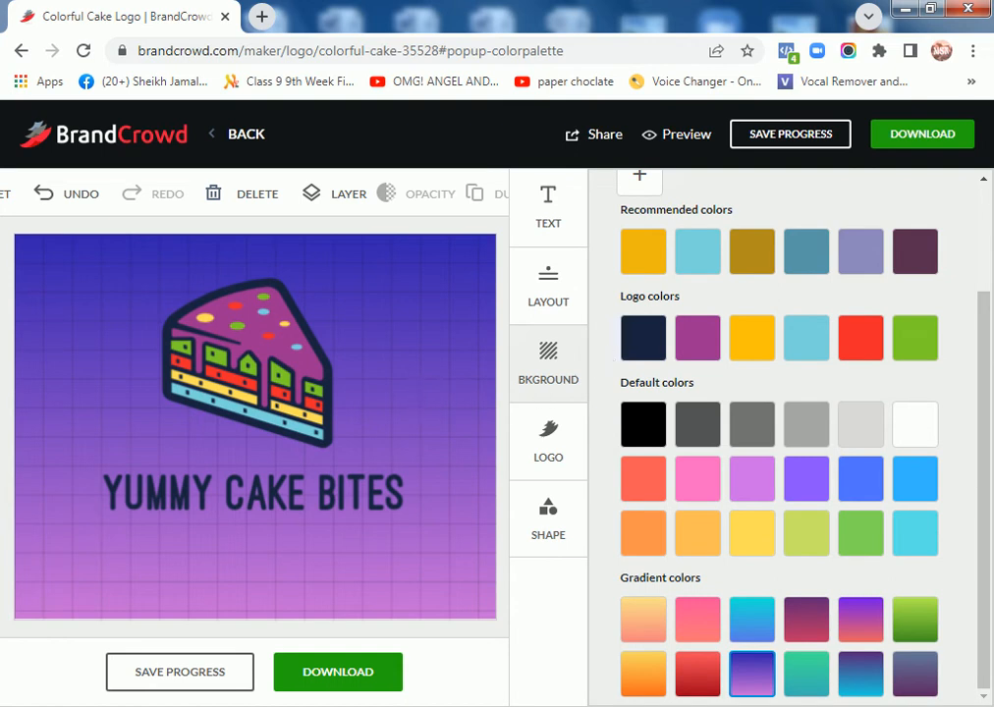
key(super)
click(108, 393)
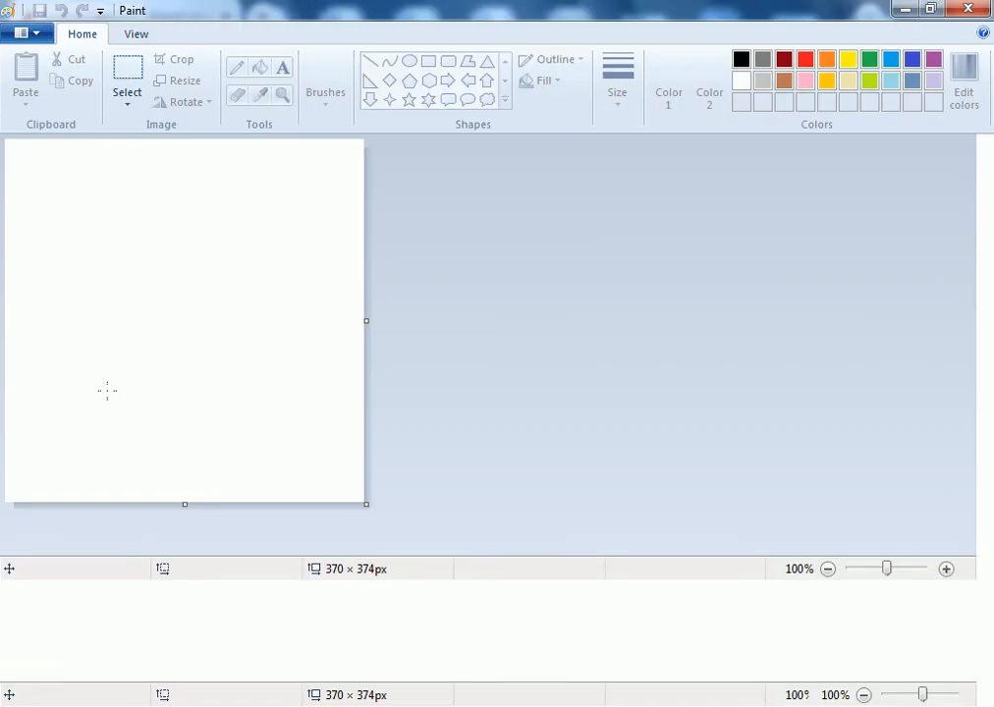
key(ctrl+v)
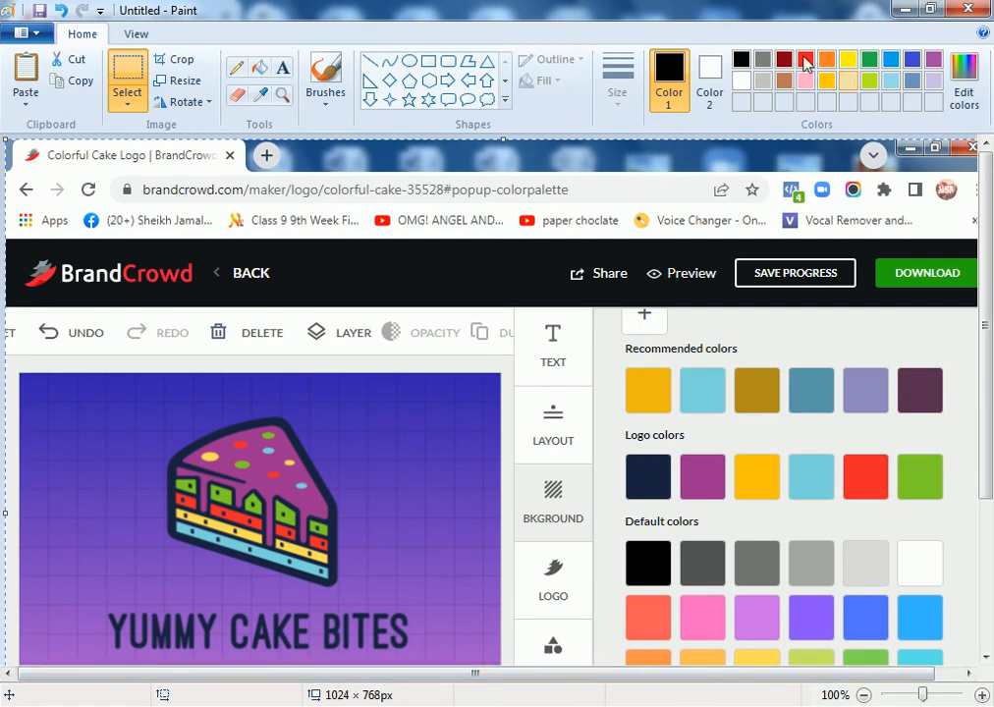
Step: Close Paint and save the screenshot as the PNG file CAKE BITES 2 in the youtube unistall folder
click(986, 9)
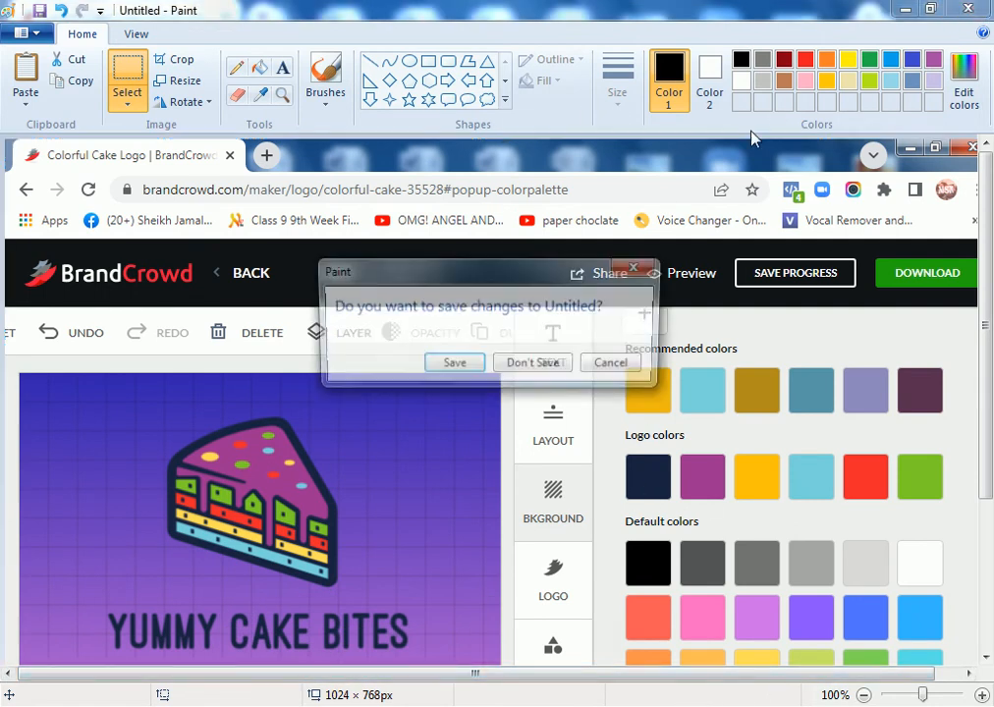
click(452, 365)
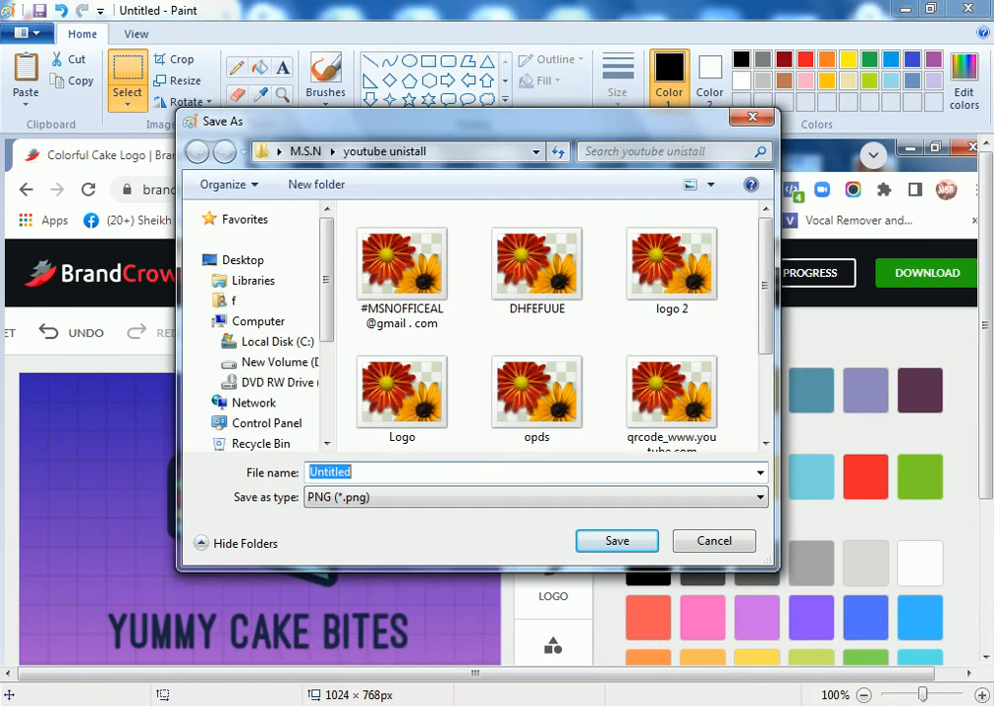
mouse_move(326, 705)
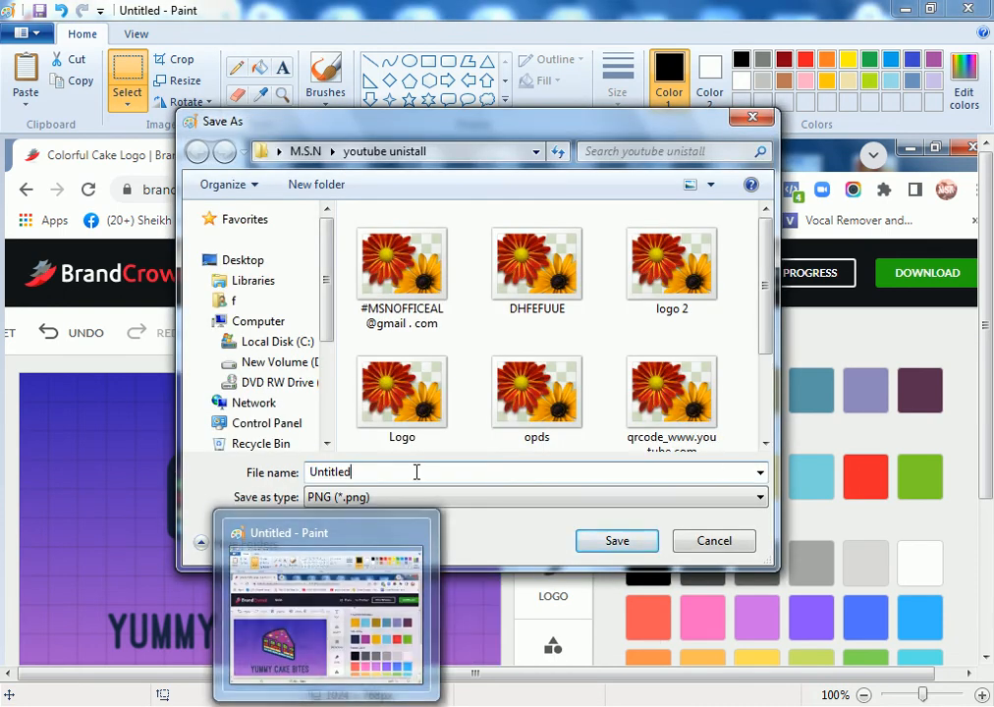
text(CAKE BITES 2)
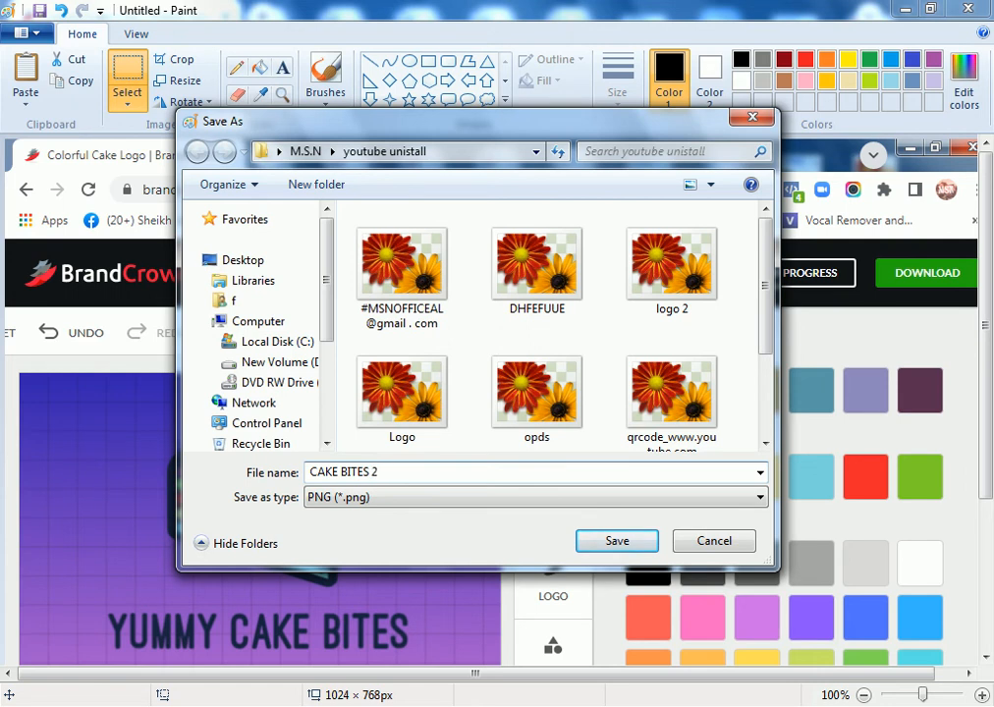
key(Return)
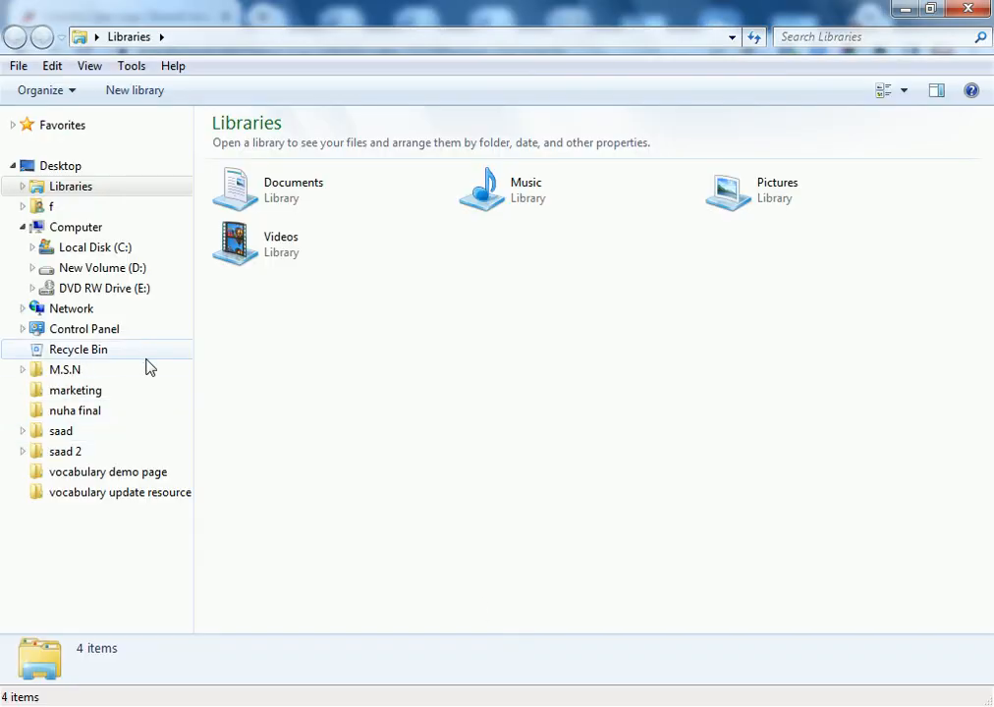
Step: Open the M.S.N folder in Windows Explorer and look through its files for the saved screenshot
click(143, 352)
click(135, 374)
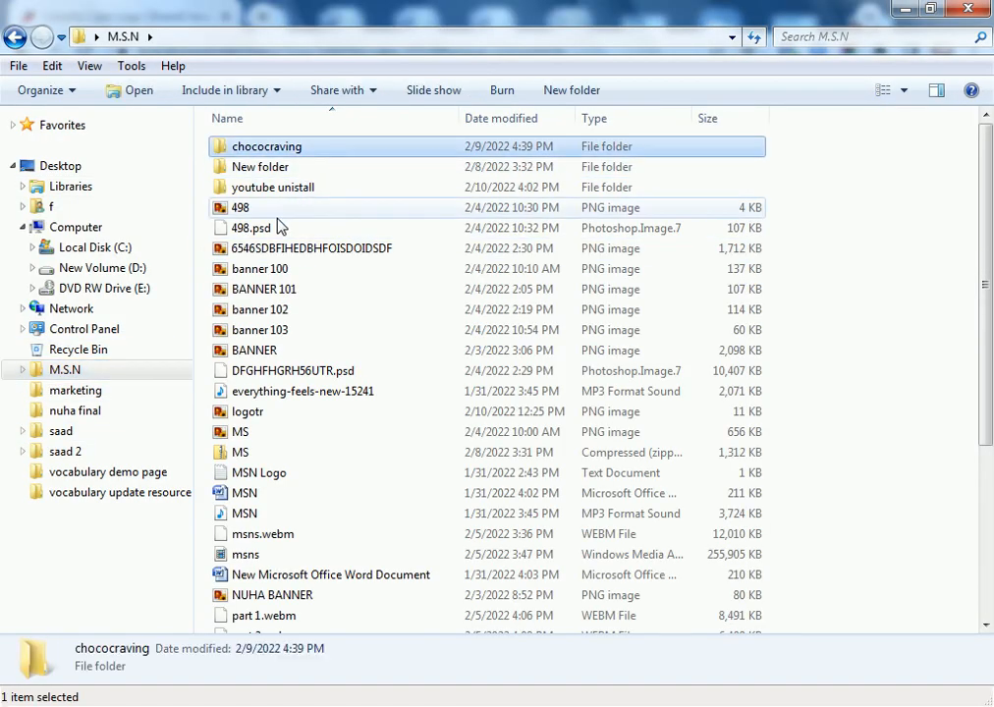
click(385, 314)
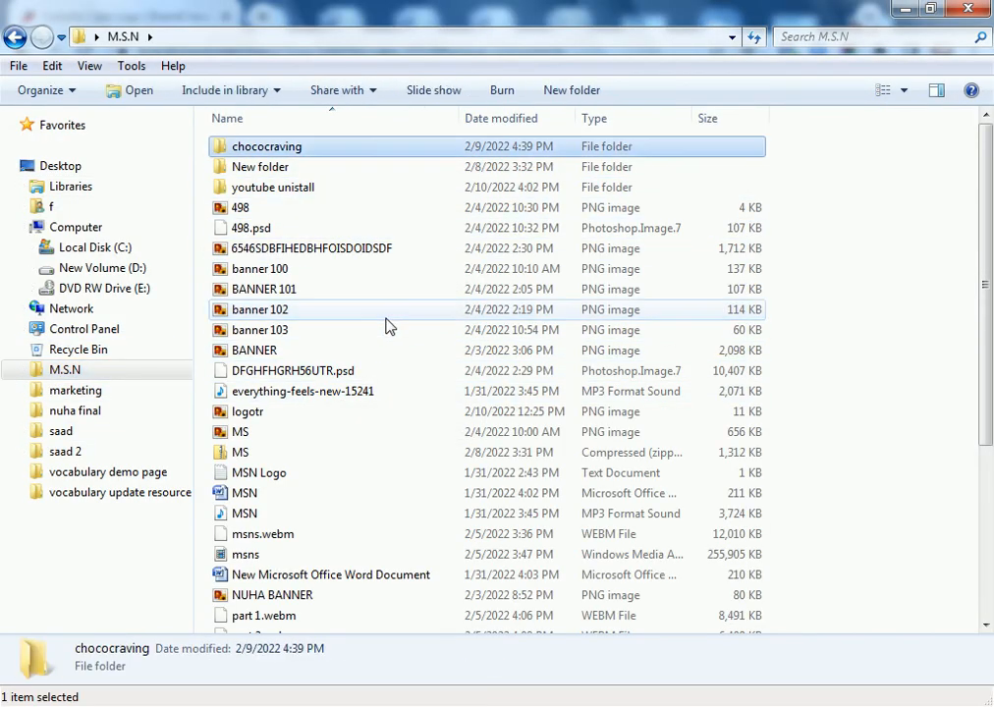
click(393, 330)
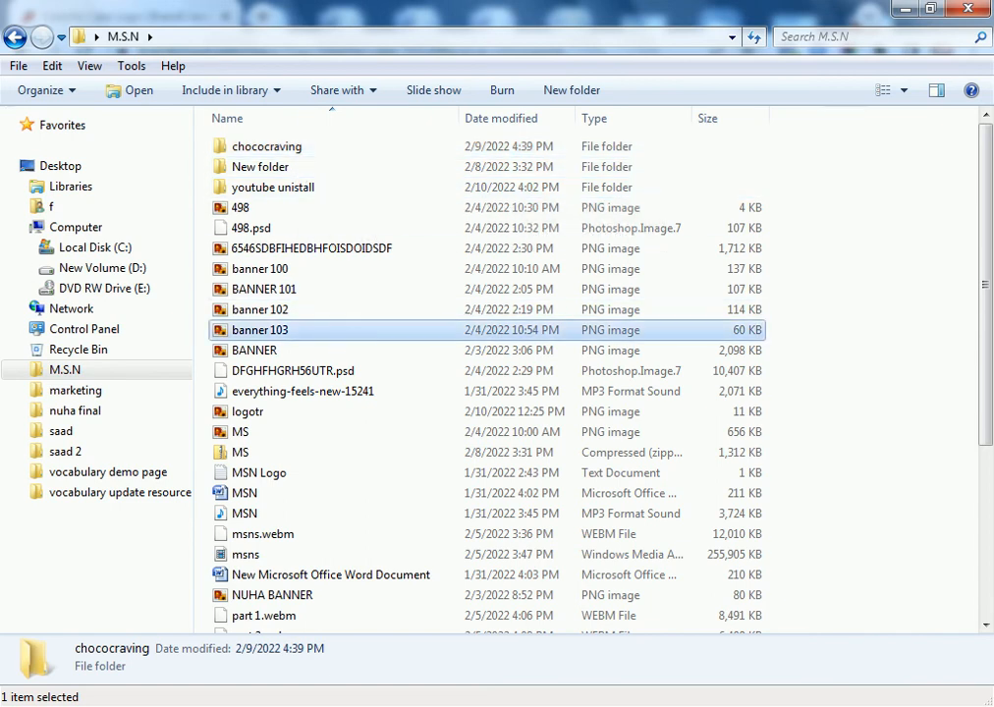
scroll(454, 329, down, 5)
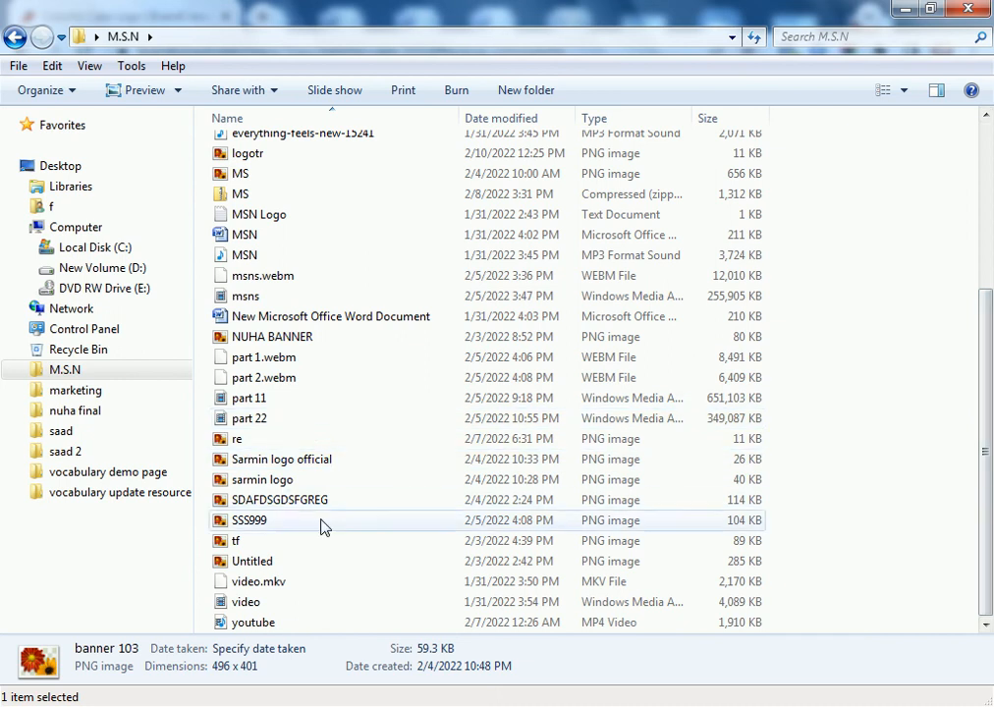
drag(991, 416, 992, 395)
scroll(471, 232, up, 4)
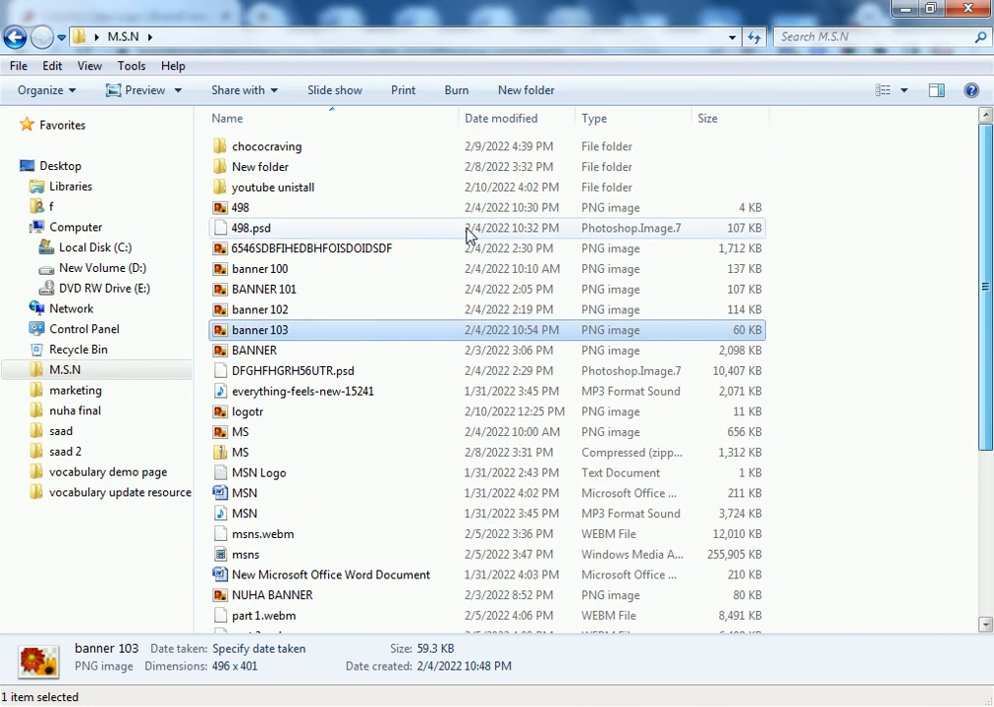
Step: Check the subfolders of M.S.N and open the CAKE BITES 2 image from youtube unistall
double_click(379, 150)
key(BackSpace)
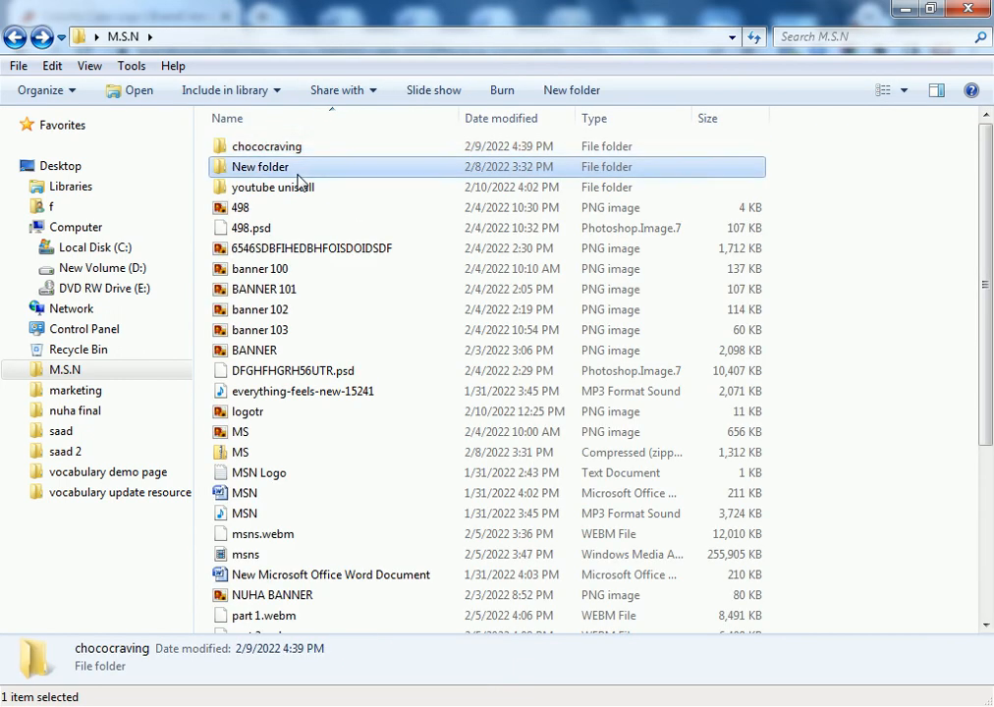
double_click(324, 167)
key(BackSpace)
click(331, 192)
double_click(331, 191)
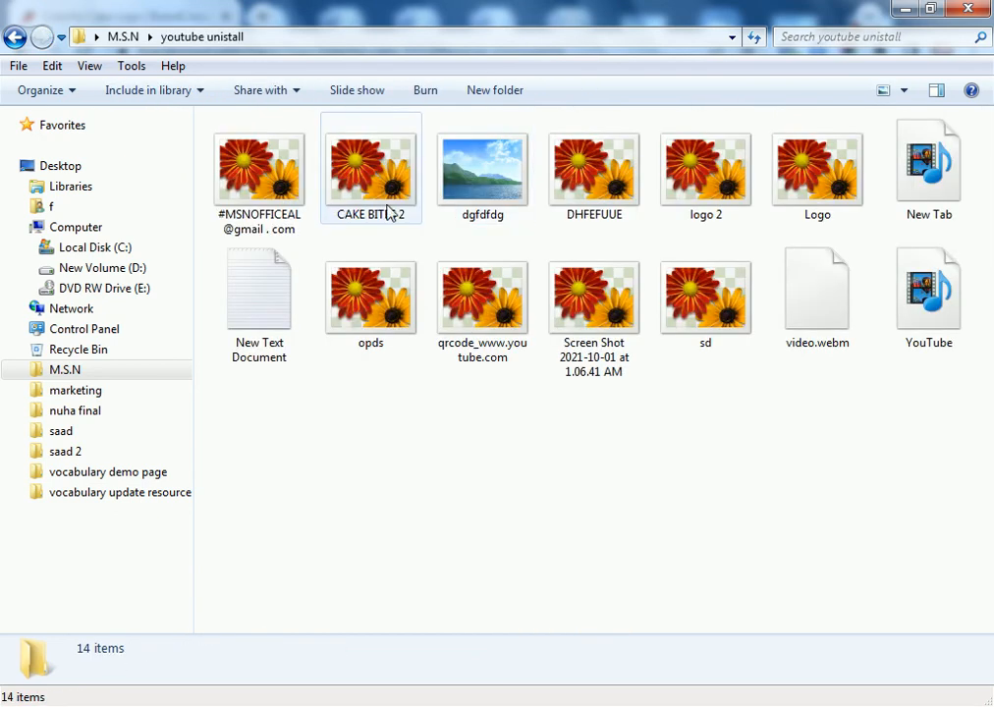
click(361, 211)
double_click(367, 203)
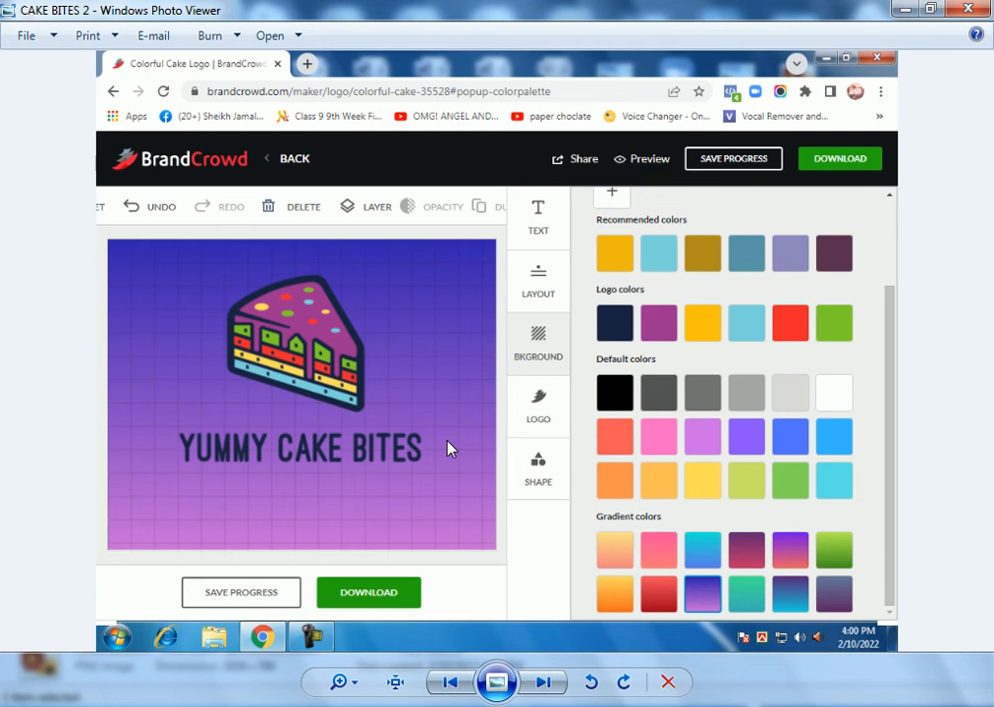
Step: Open the CAKE BITES 2 image in Paint for editing
click(284, 705)
click(285, 36)
click(294, 61)
Step: Shrink the canvas to 512 × 638 px, cutting off the area below the logo and the color palette beside it
scroll(333, 491, down, 5)
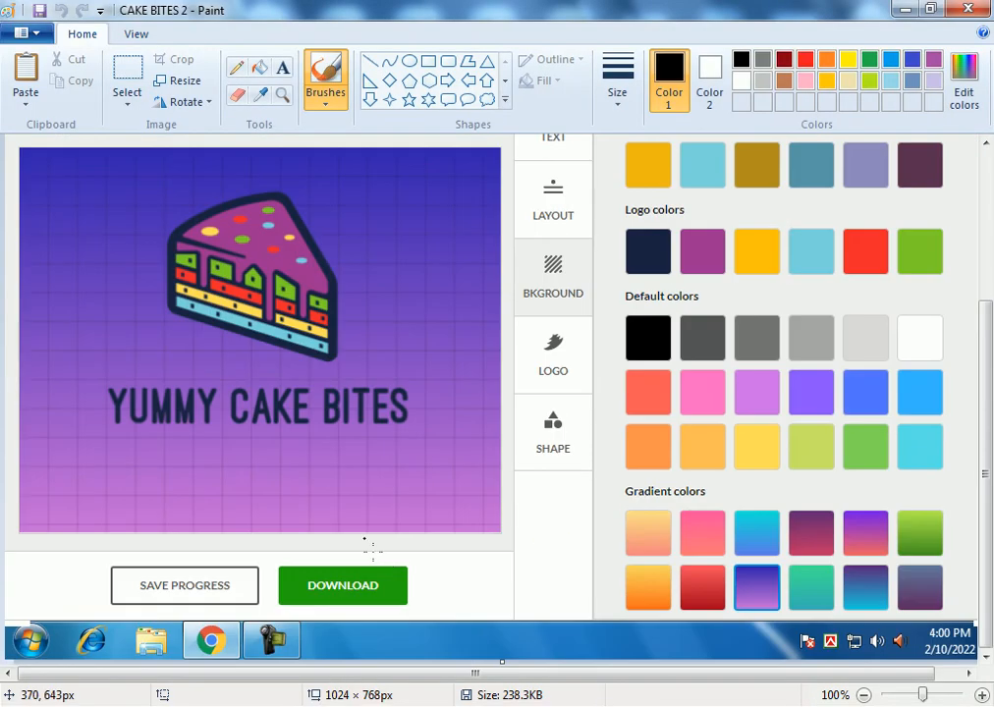
drag(501, 661, 564, 533)
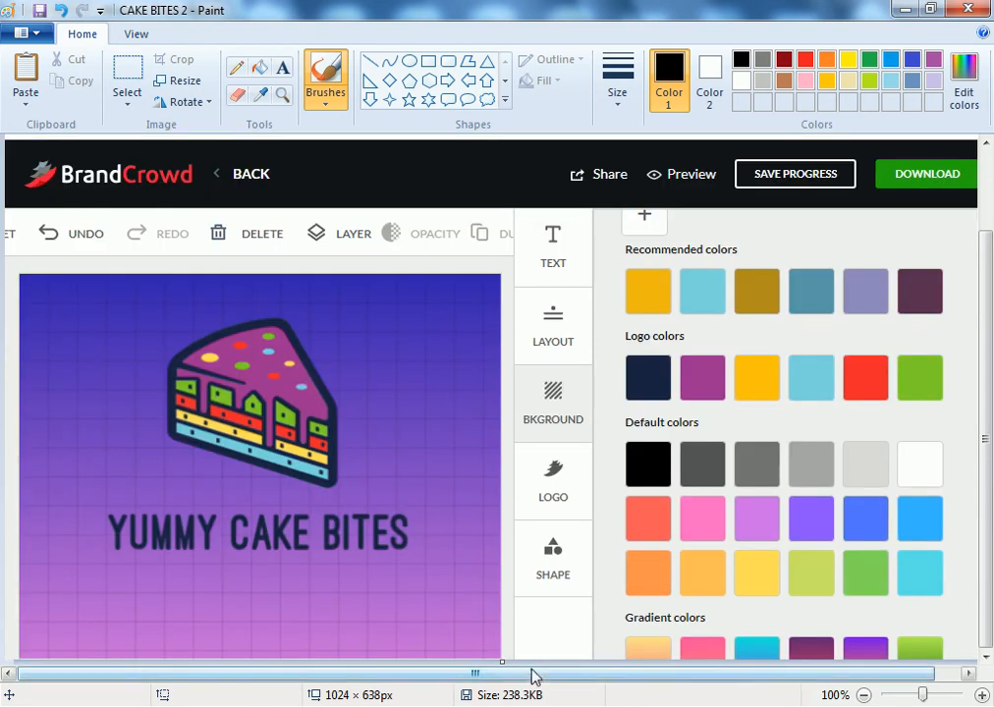
drag(531, 671, 743, 695)
mouse_move(973, 351)
mouse_down()
mouse_move(774, 453)
mouse_move(475, 579)
mouse_up()
Step: Turn the image upside down with two 90° right rotations
click(182, 102)
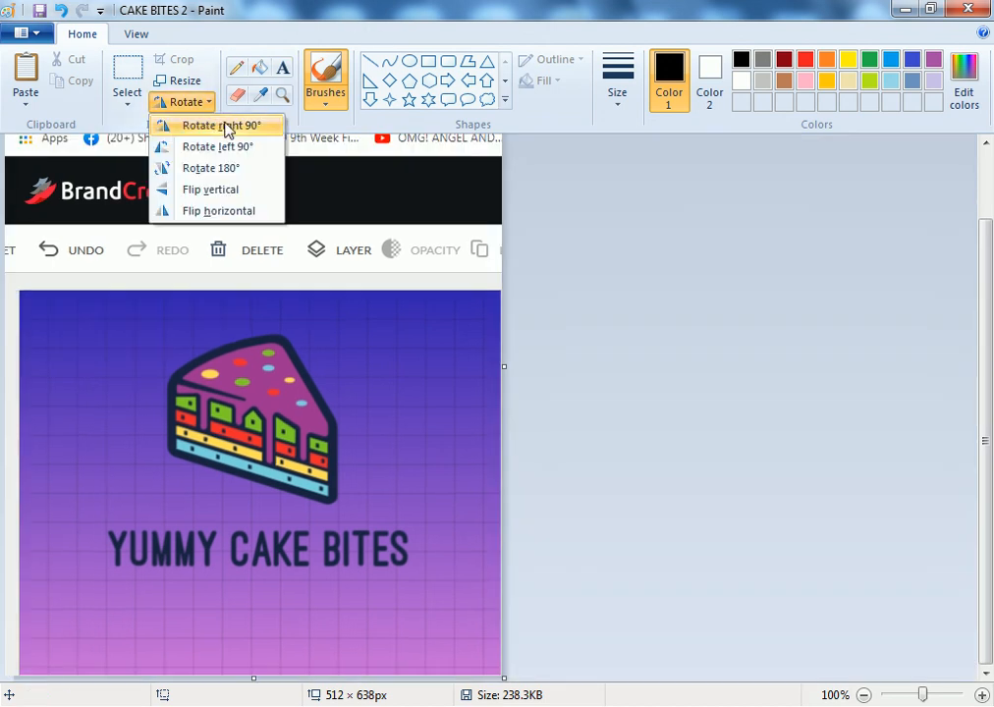
click(217, 125)
click(186, 102)
click(204, 126)
Step: Trim the browser header and side margin off the upside-down image, leaving only the logo at 498 × 398 px
drag(504, 453, 488, 468)
scroll(441, 453, down, 2)
mouse_move(250, 674)
mouse_down()
mouse_move(337, 481)
mouse_move(366, 455)
mouse_move(351, 495)
mouse_up()
drag(246, 677, 427, 444)
Step: Bring the logo upright with two 90° right rotations and close Paint, saving the changes
click(182, 102)
click(226, 124)
click(206, 102)
click(202, 125)
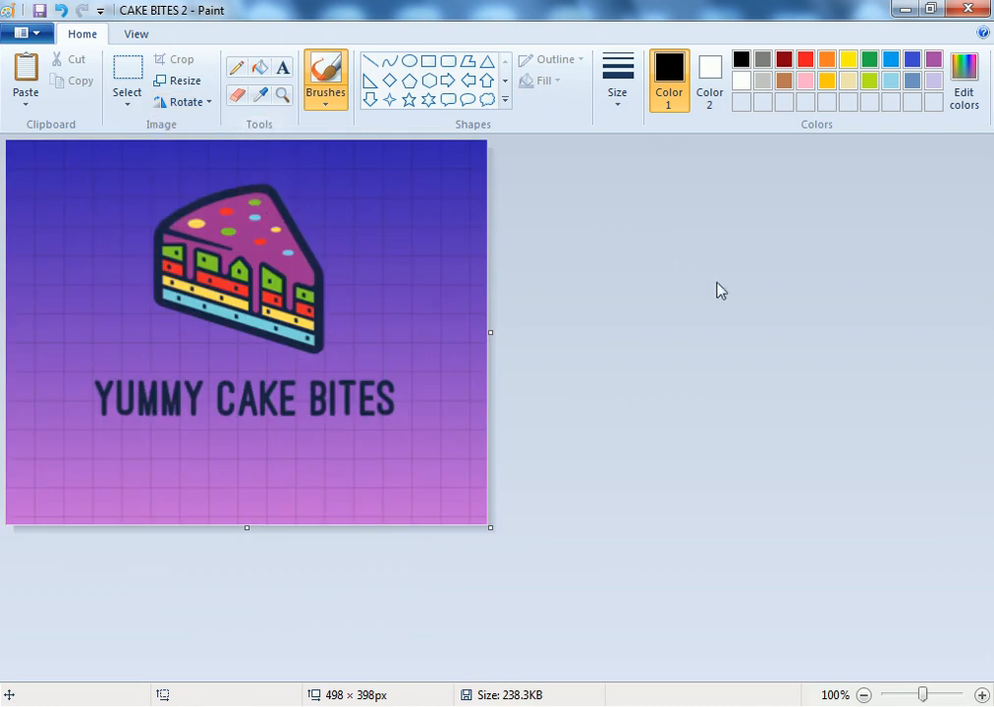
click(963, 8)
click(450, 386)
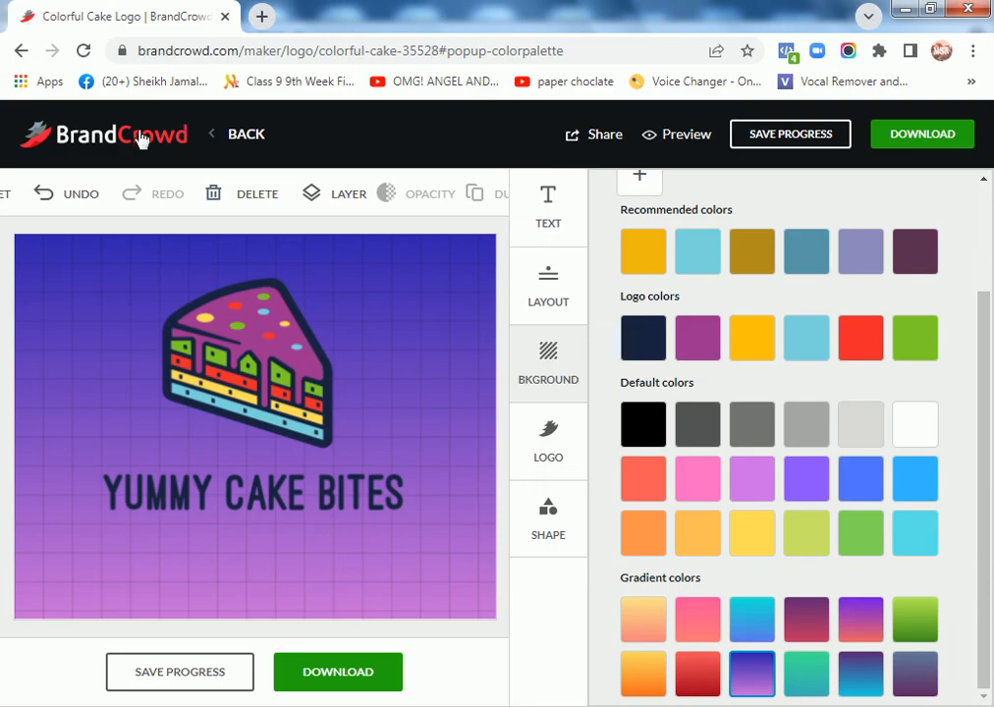
Step: Return to the BrandCrowd homepage and view its design categories
click(143, 141)
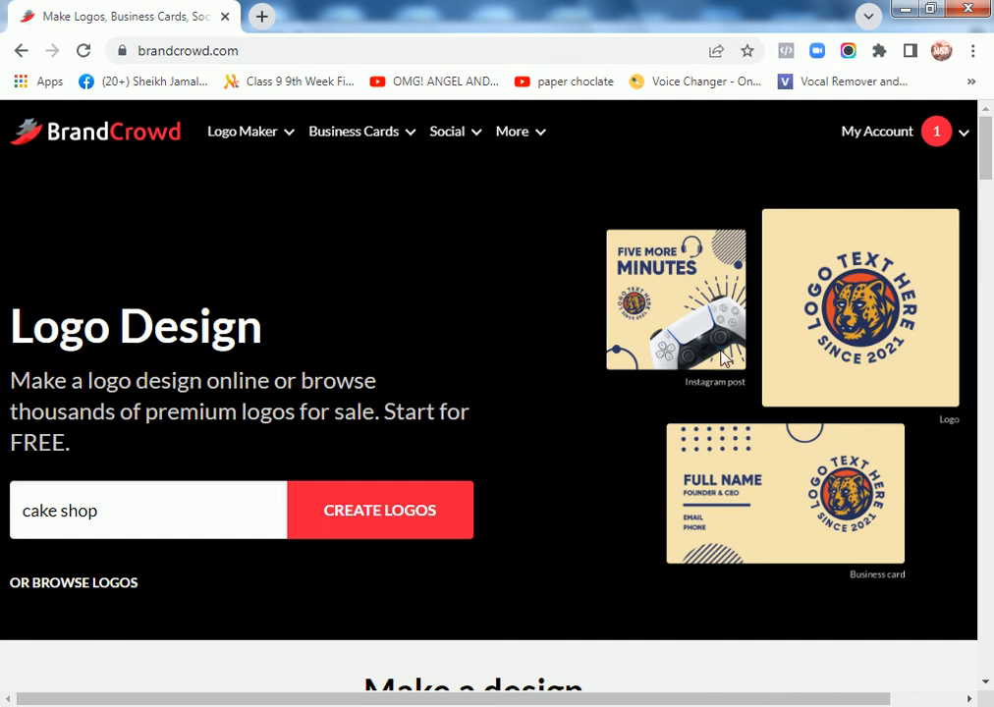
drag(986, 151, 991, 178)
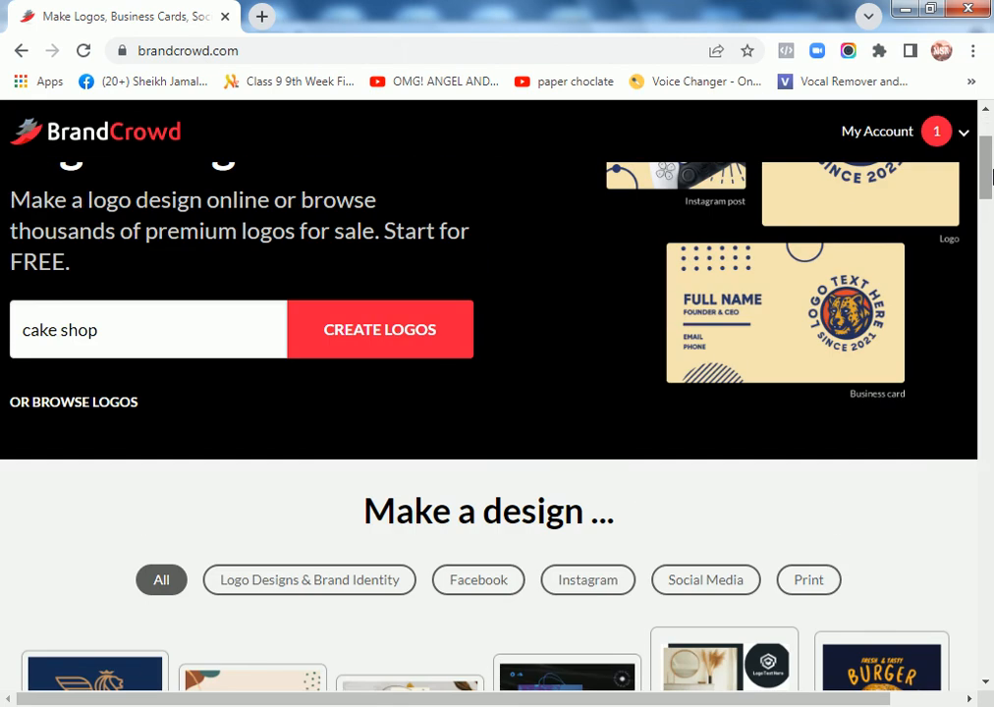